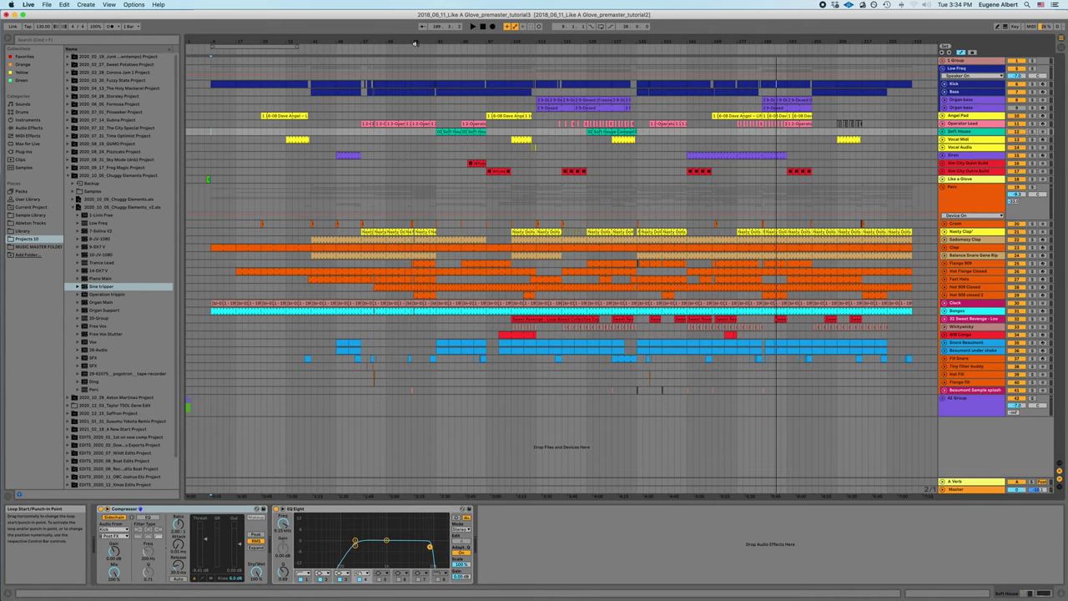
# Zoom the arrangement horizontally so roughly bars 17 to 201 fill the timeline.
pyautogui.moveTo(415, 43); pyautogui.dragTo(418, 49)
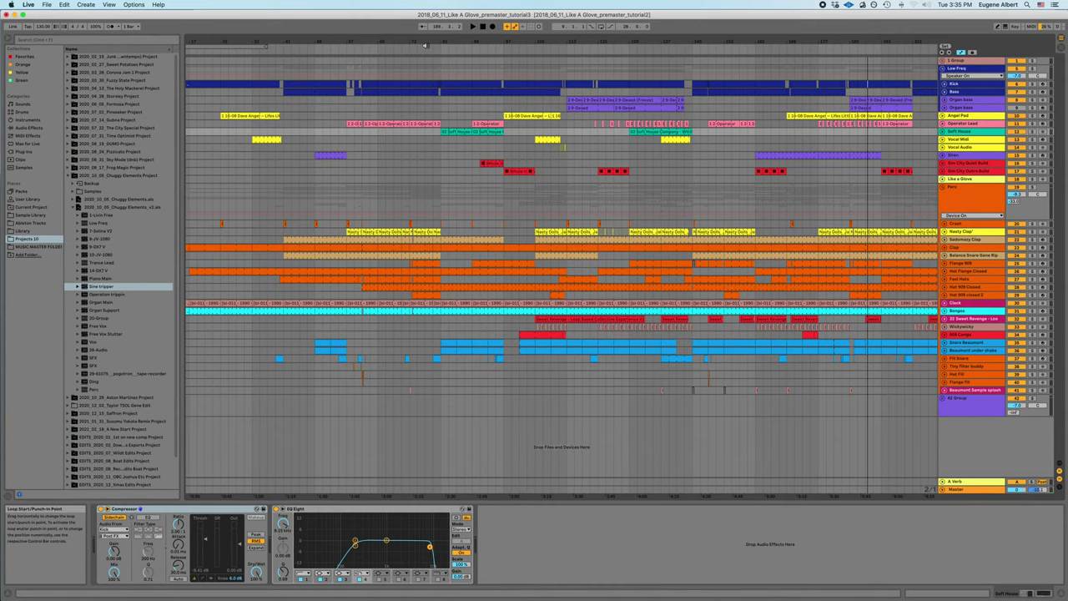
# Play the song from near its start, jumping ahead to bars 21, 35, 44 and later sections.
pyautogui.hscroll(-5, 248, 288)
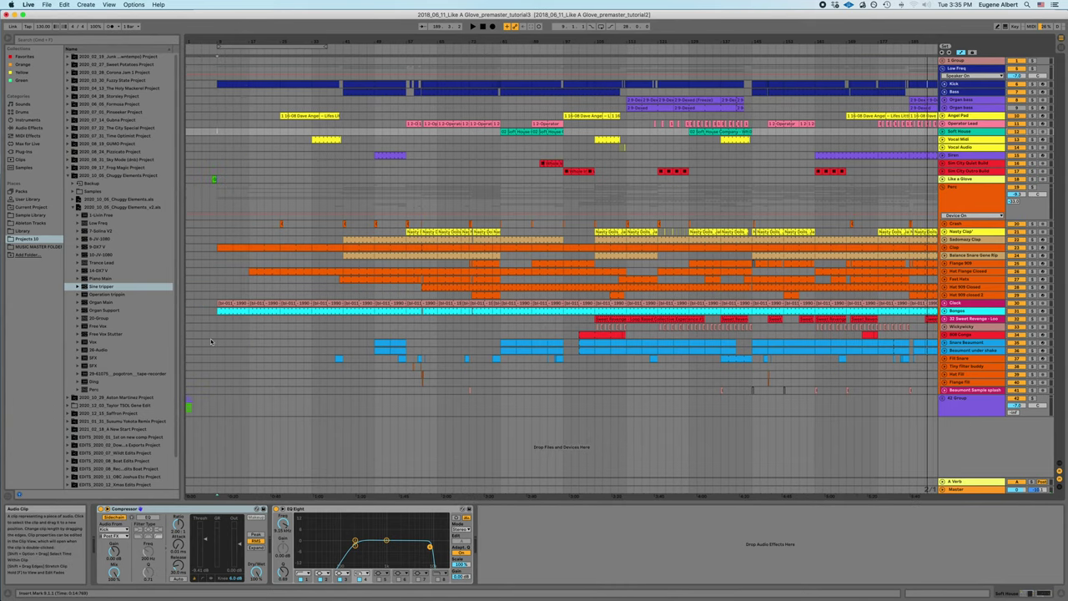
pyautogui.click(245, 51)
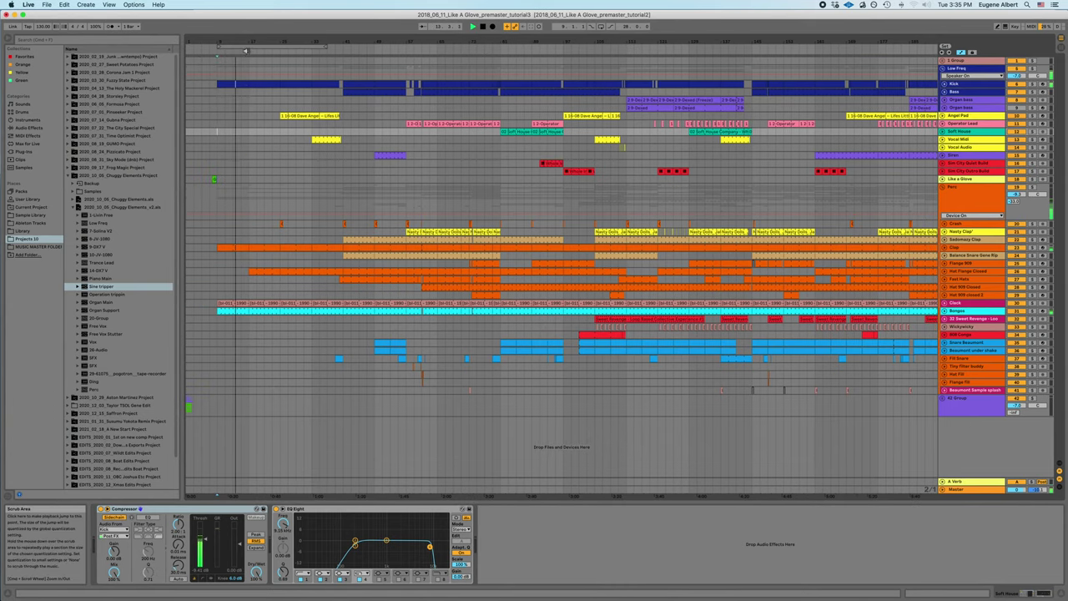
pyautogui.click(263, 50)
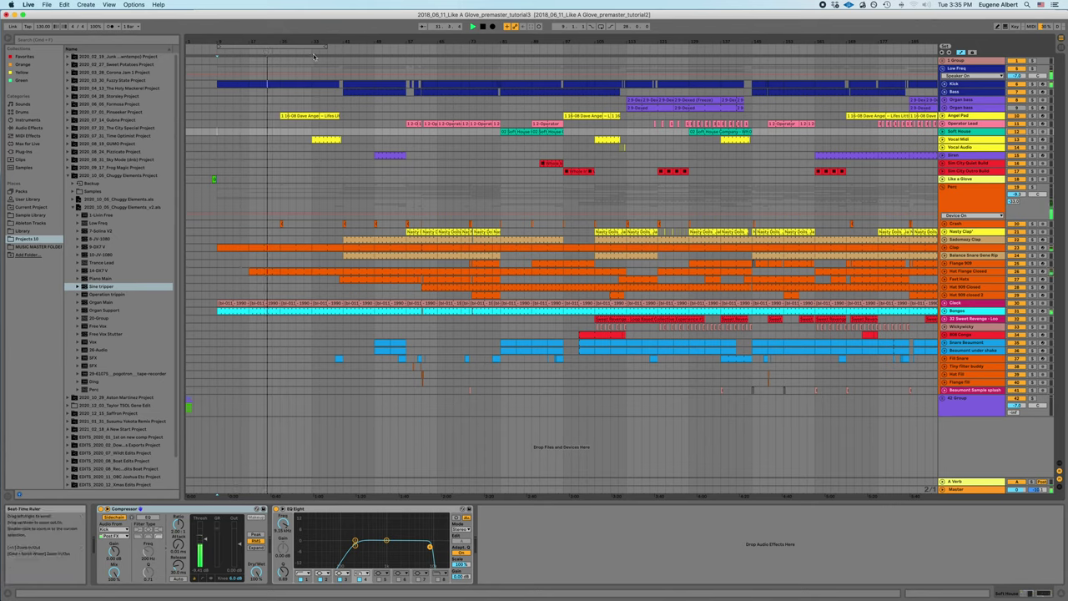
pyautogui.click(320, 51)
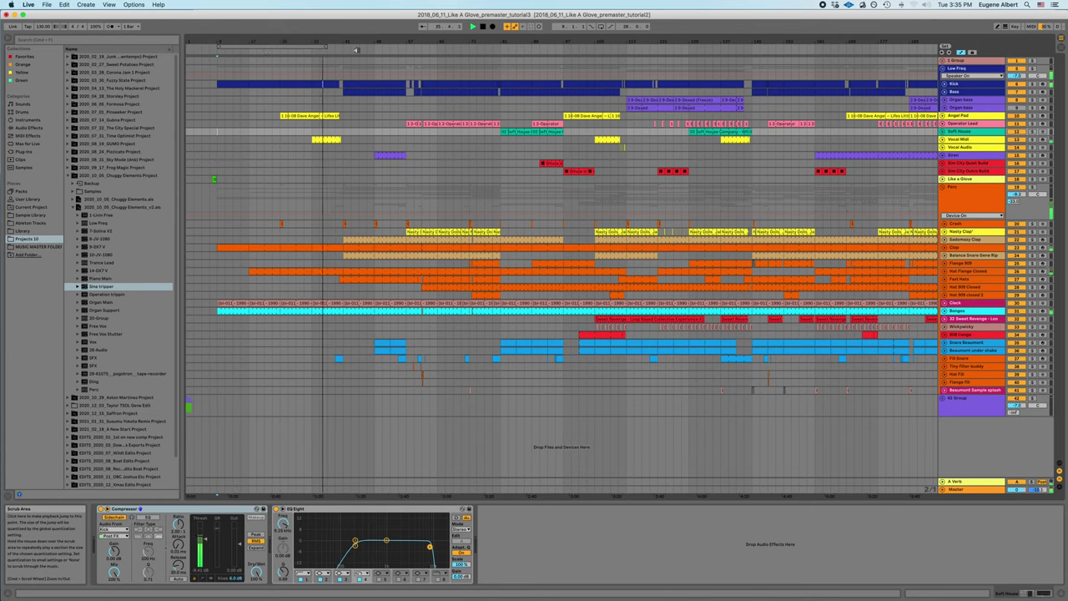
pyautogui.click(355, 51)
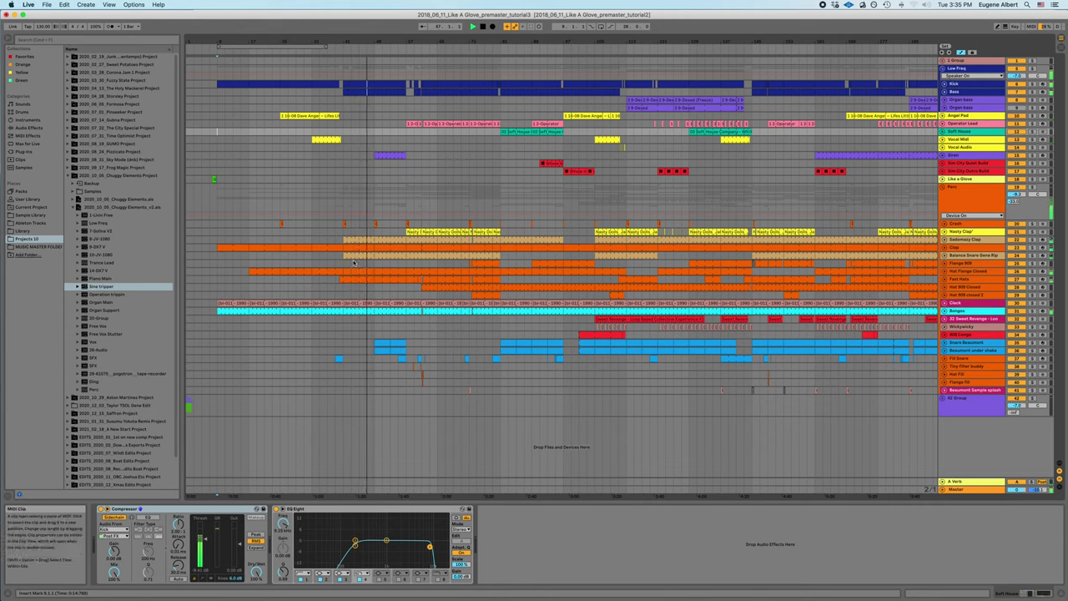
pyautogui.click(432, 263)
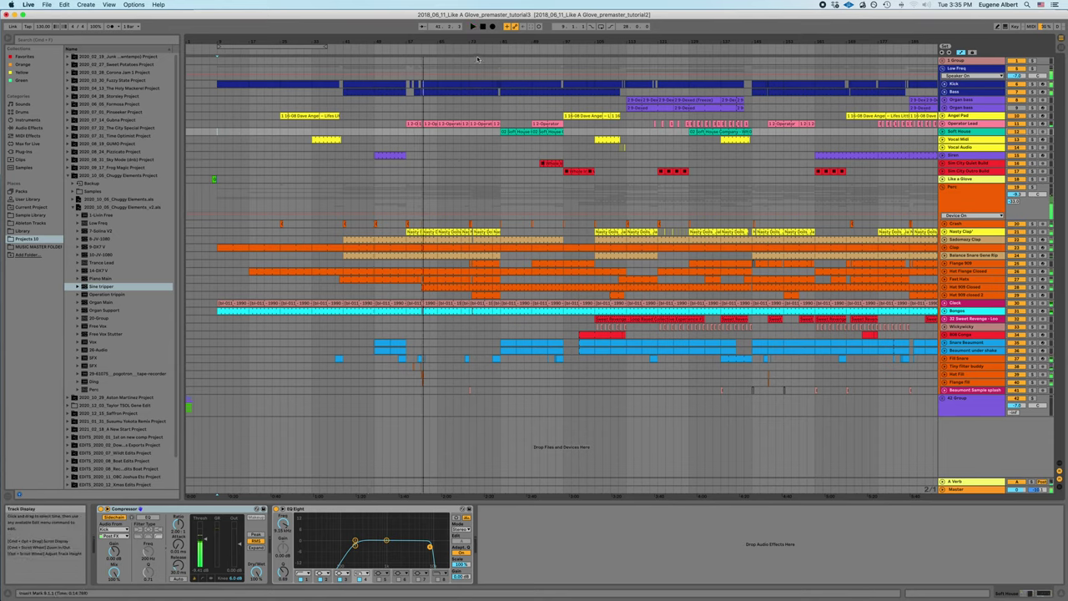
pyautogui.click(479, 49)
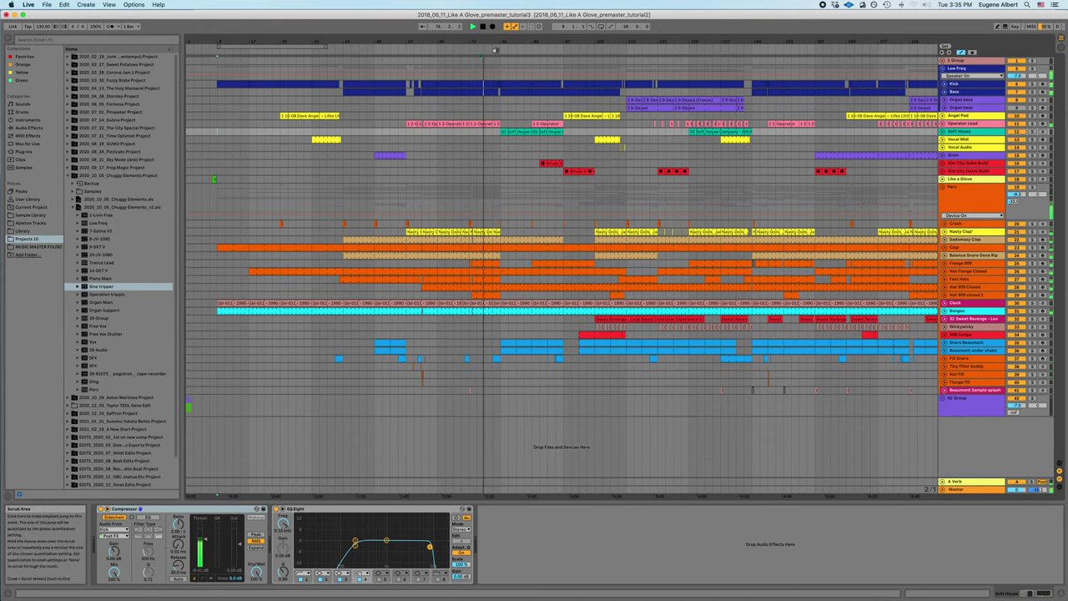
pyautogui.click(491, 50)
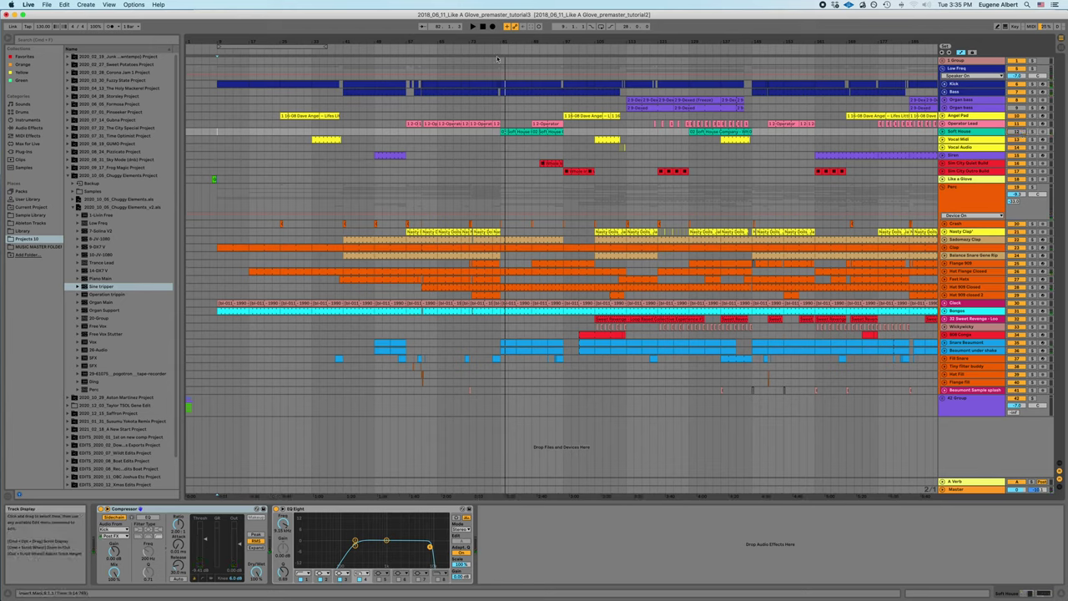
pyautogui.click(526, 66)
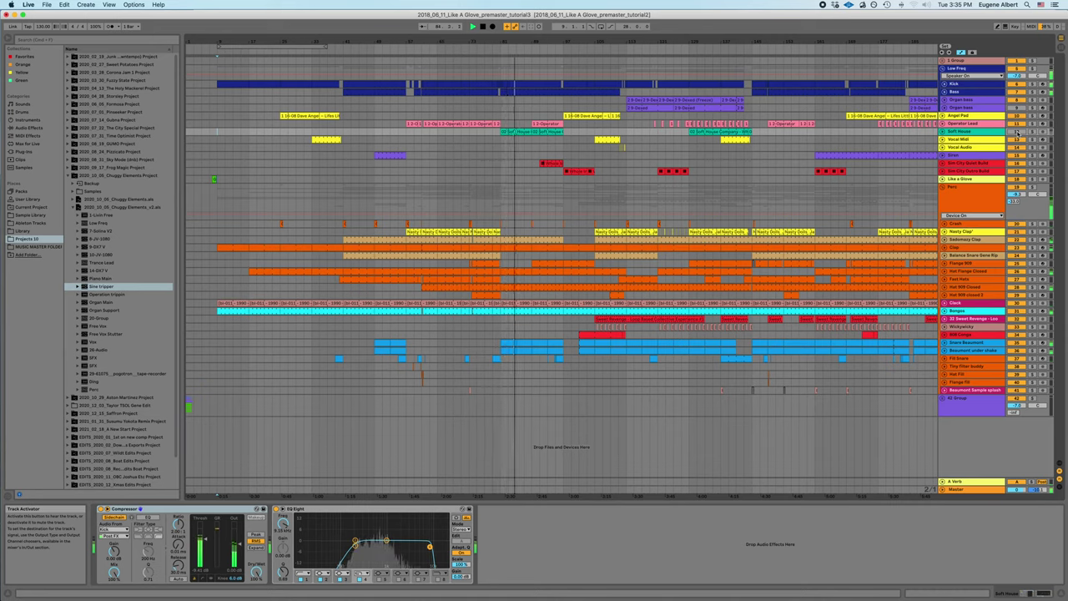
# Stop playback and then restart it.
pyautogui.press('space')
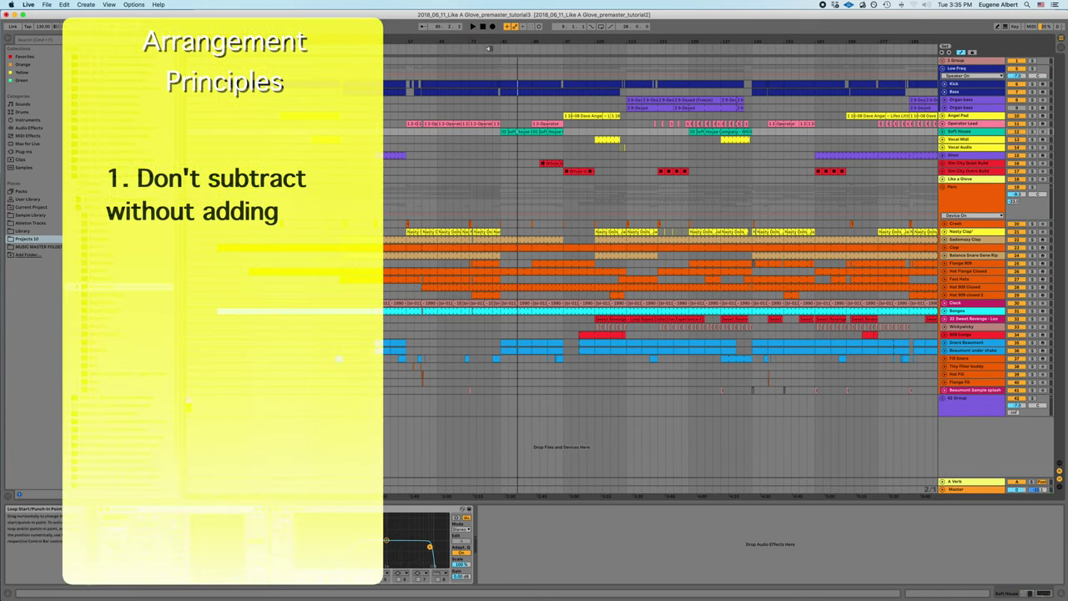
pyautogui.press('space')
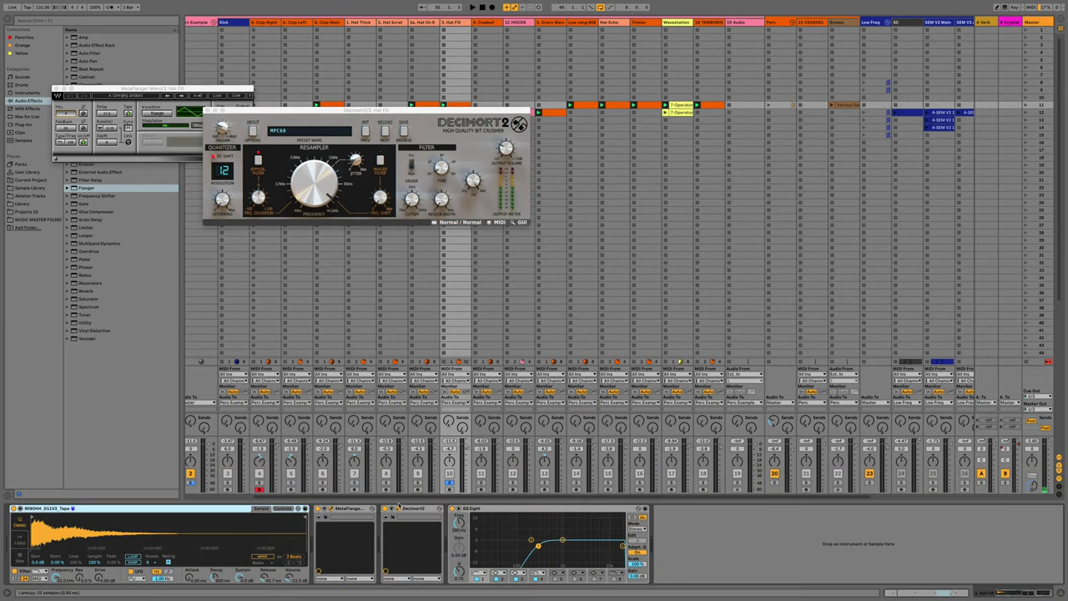
# Show Decimort2's preset list, start playback, and enlarge EQ Eight's filter curve display.
pyautogui.click(403, 132)
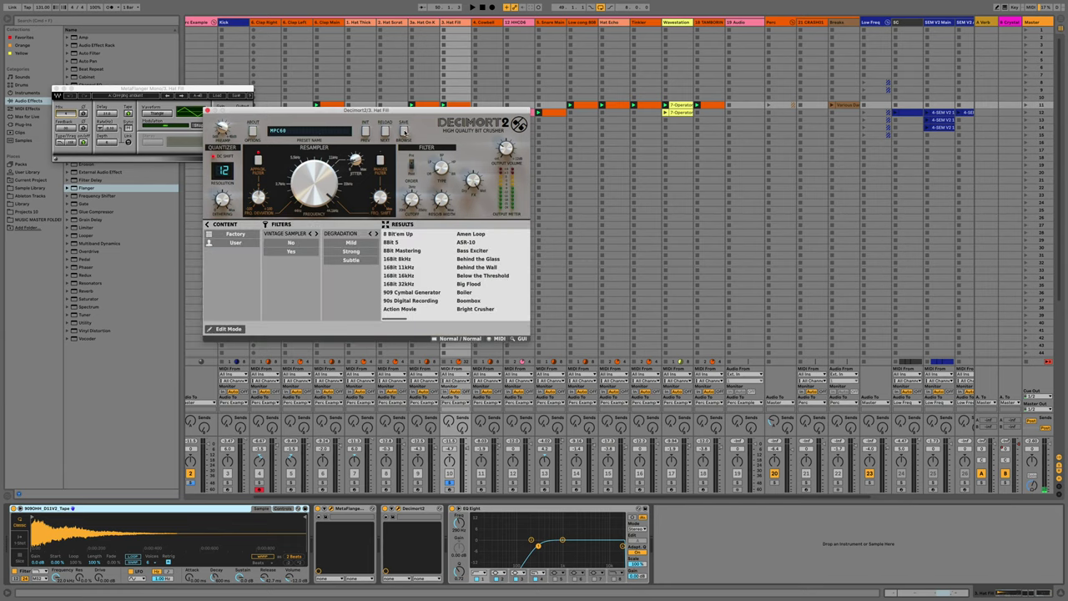
pyautogui.hscroll(5, 412, 266)
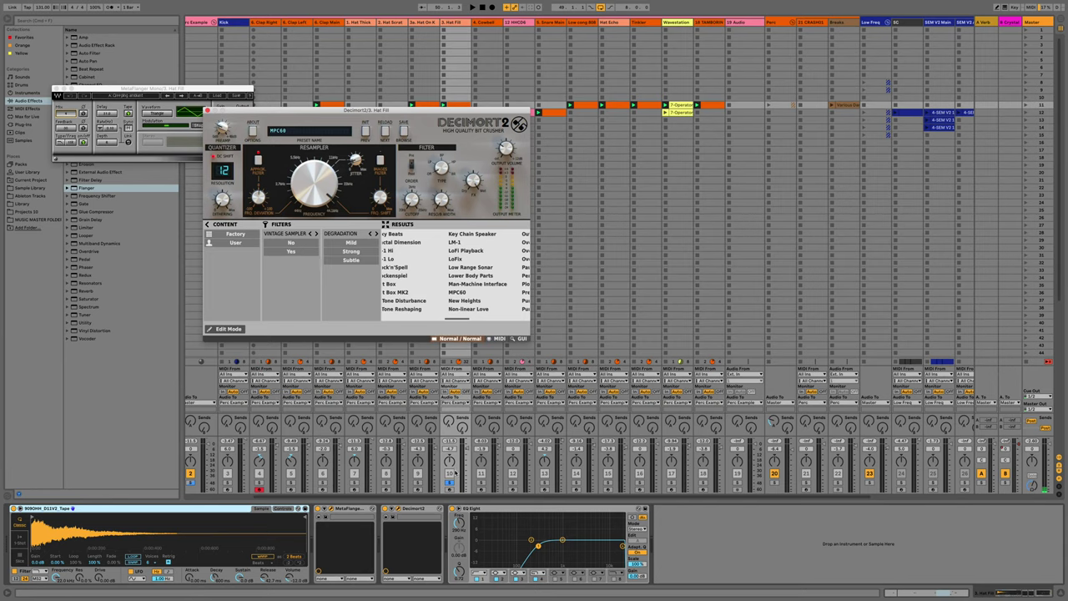
pyautogui.moveTo(395, 502); pyautogui.dragTo(396, 501)
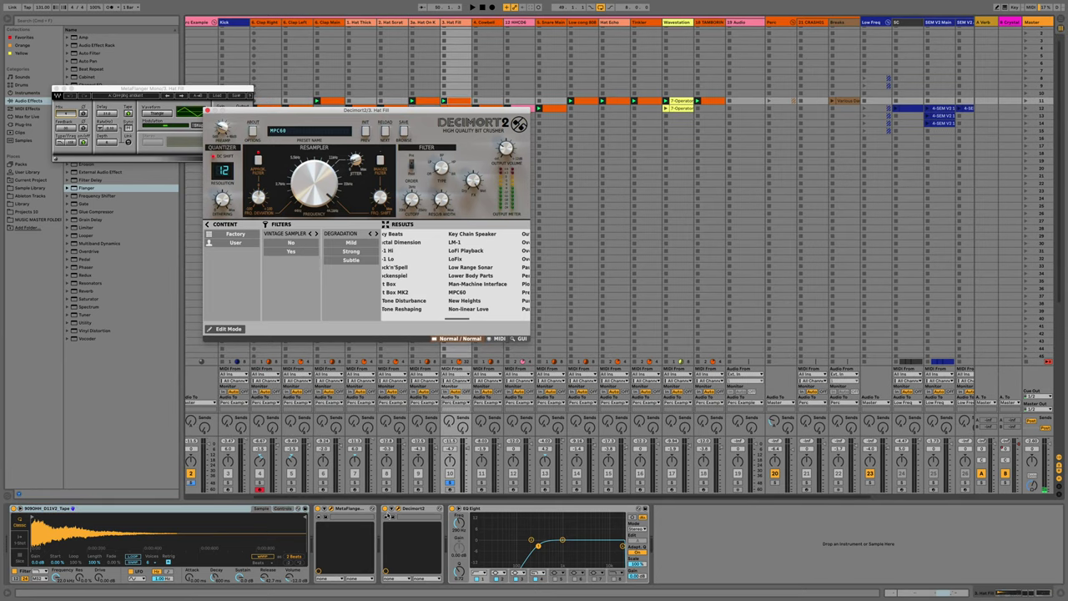
pyautogui.press('space')
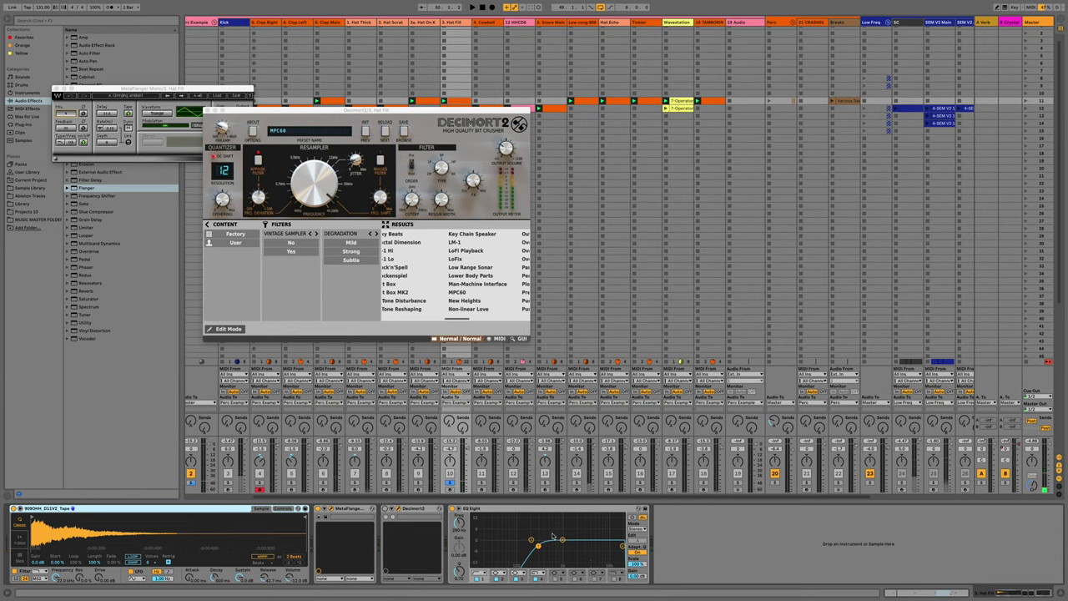
pyautogui.click(458, 510)
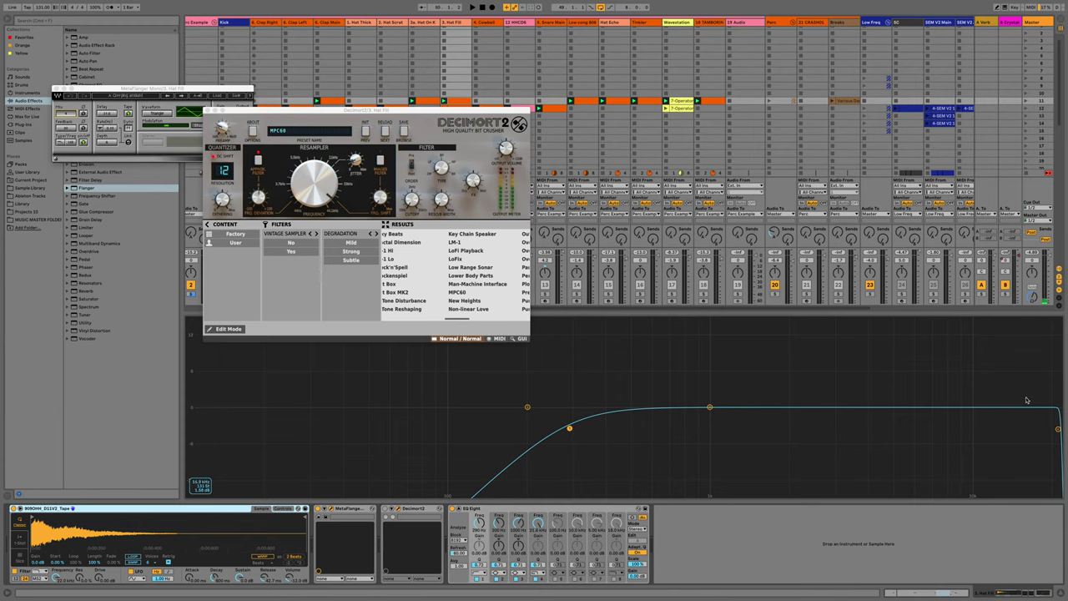
# Record-arm the Hat Fill track during playback and move the Decimort2 window to the lower left.
pyautogui.press('space')
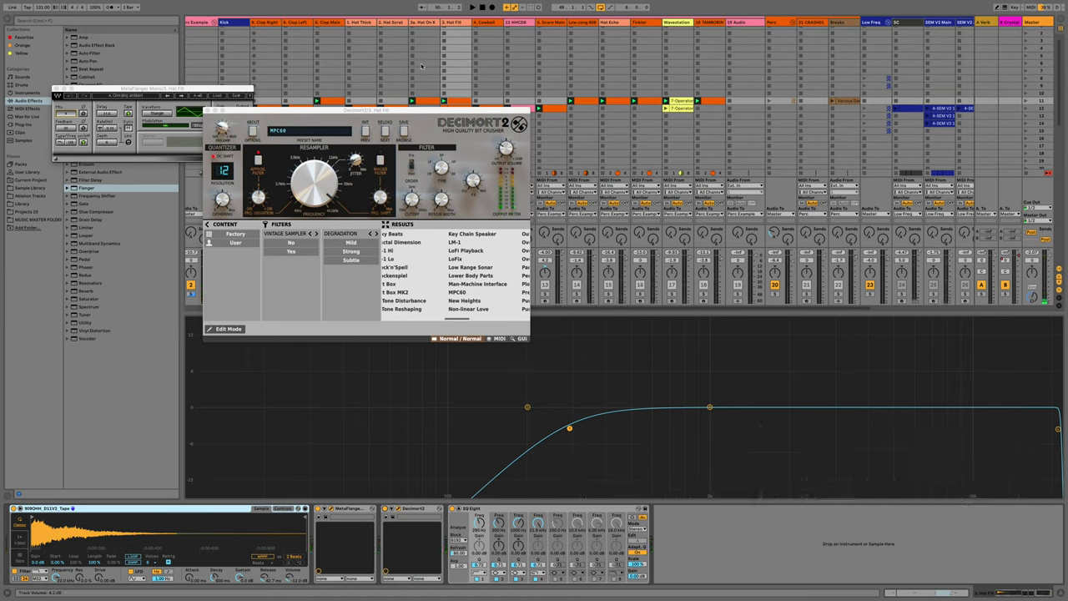
pyautogui.moveTo(398, 112); pyautogui.dragTo(433, 38)
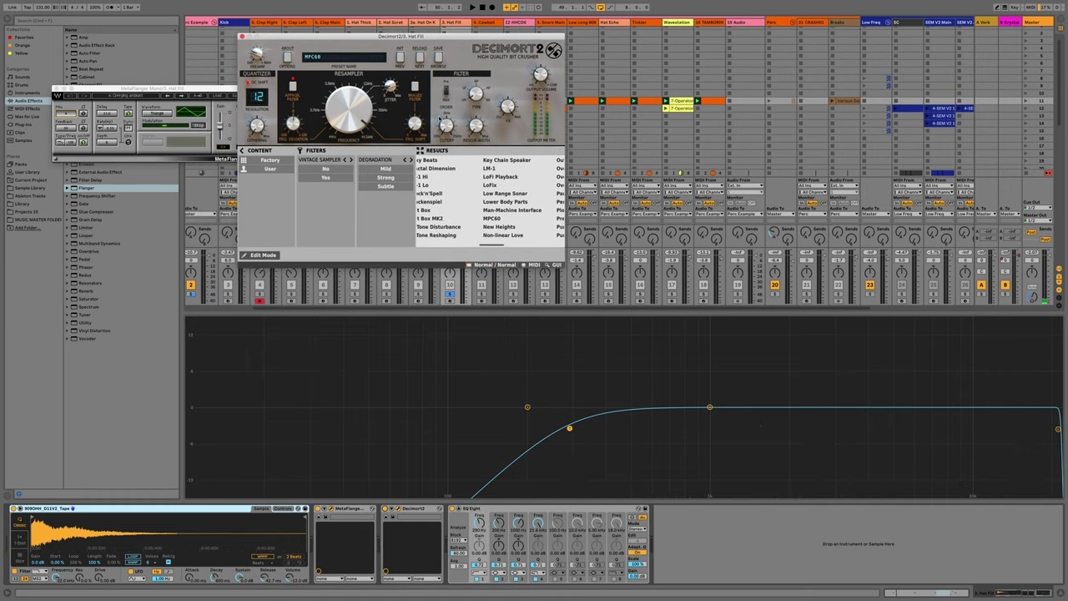
pyautogui.click(450, 301)
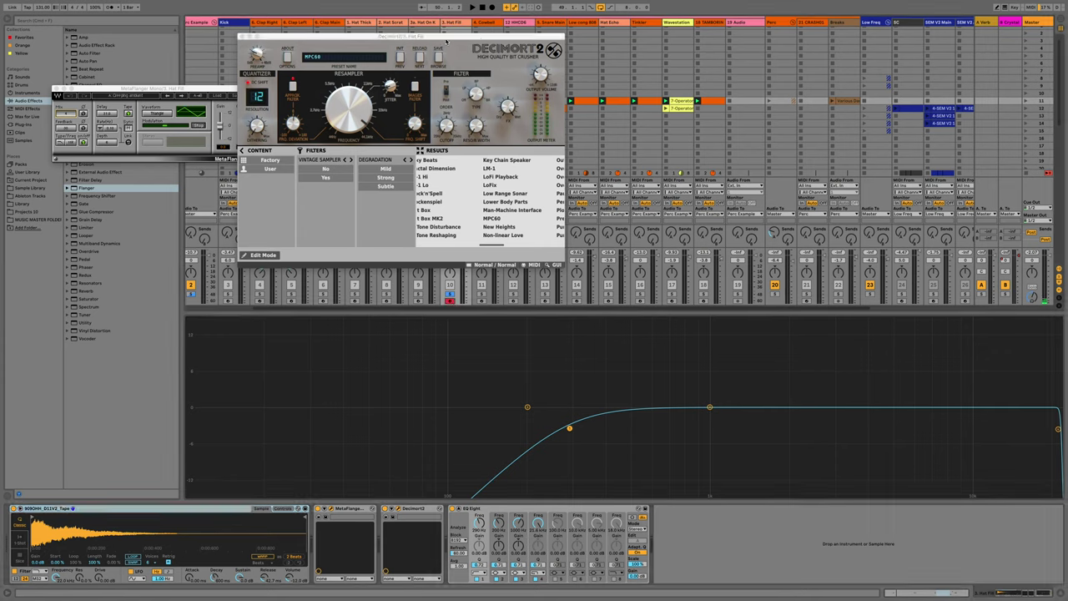
pyautogui.moveTo(446, 40); pyautogui.dragTo(300, 143)
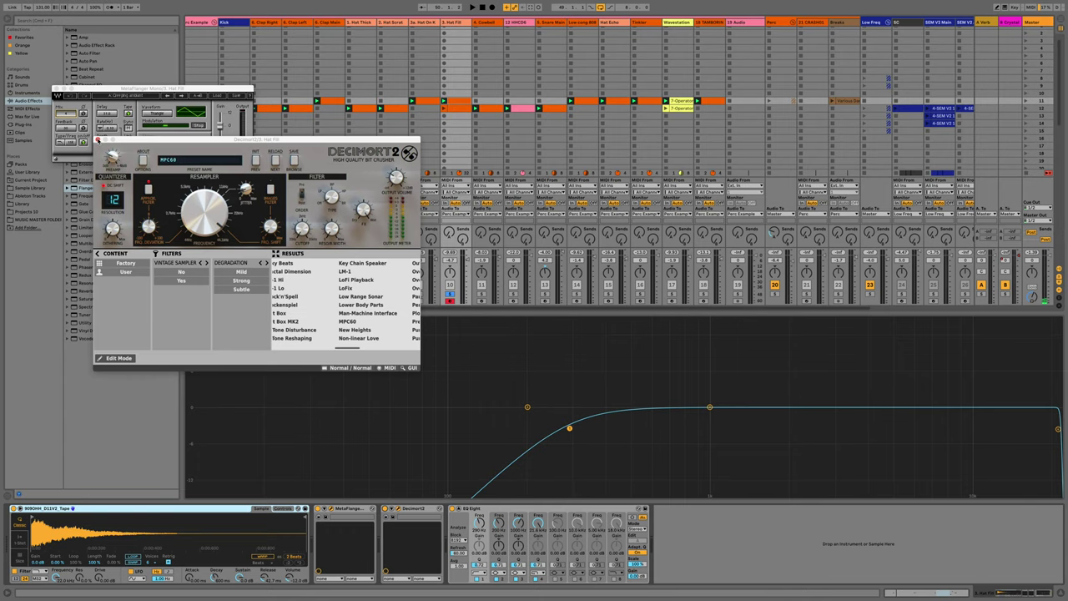
# Close the plugin windows and insert Erosion between Decimort2 and EQ Eight.
pyautogui.click(97, 139)
pyautogui.click(55, 88)
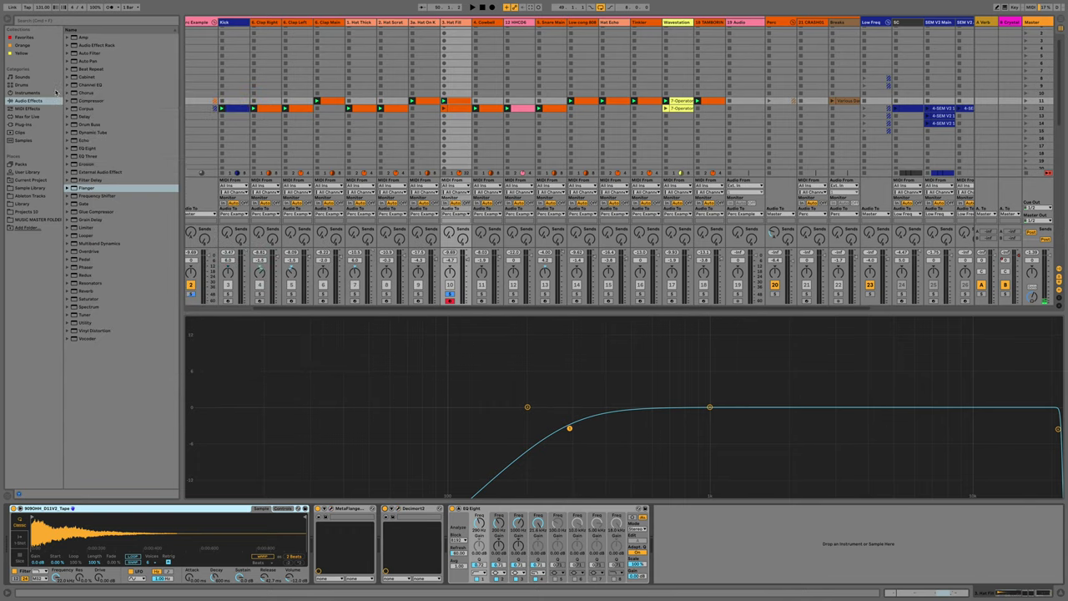
pyautogui.click(413, 510)
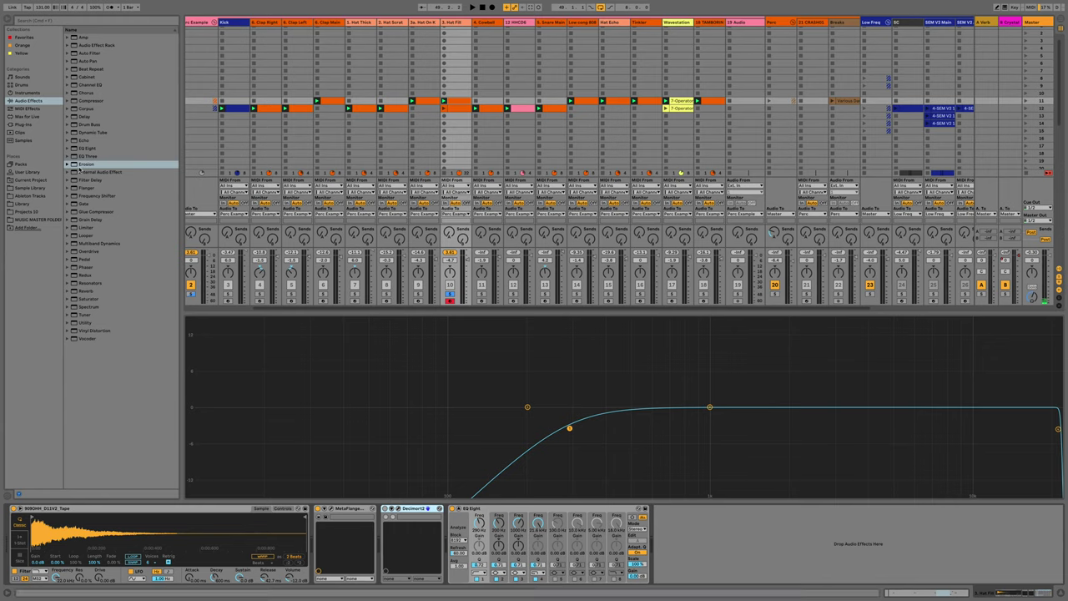
pyautogui.click(77, 164)
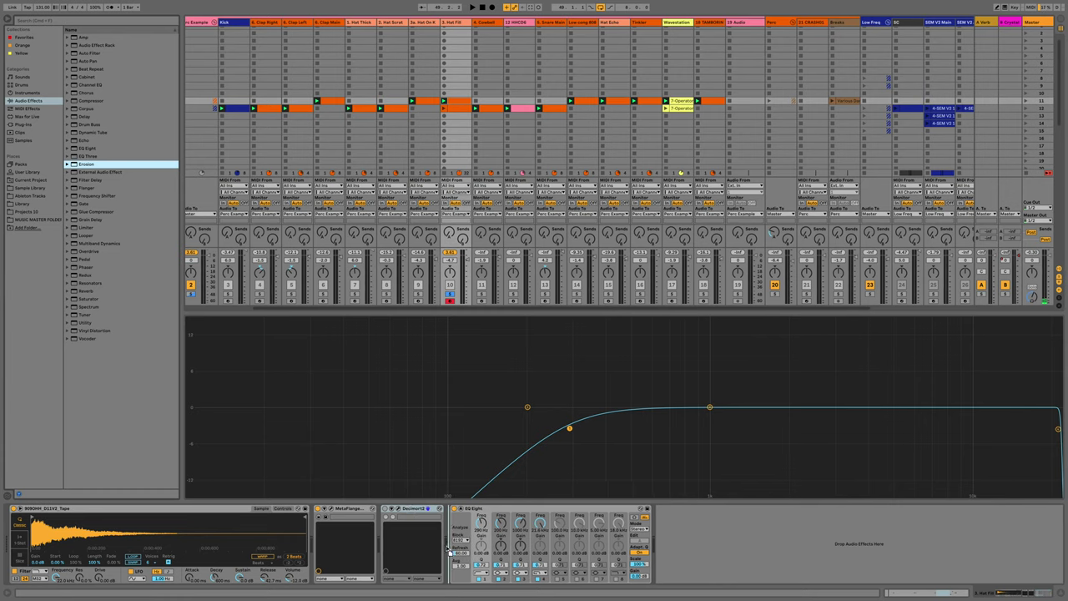
pyautogui.moveTo(441, 544); pyautogui.dragTo(442, 544)
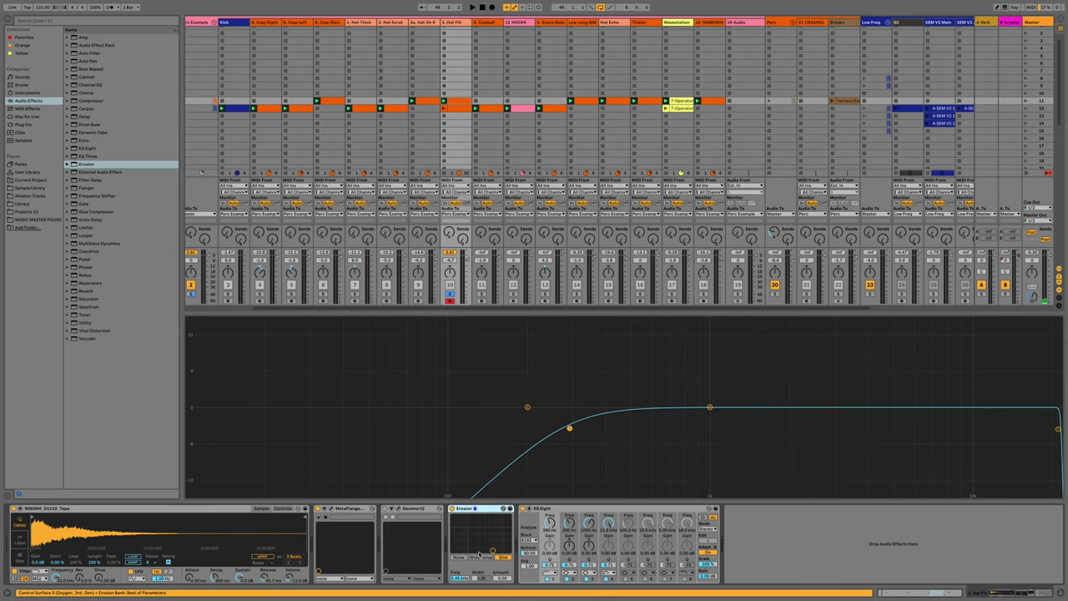
# Adjust Erosion's amount and set its frequency to 7.03 kHz.
pyautogui.click(493, 551)
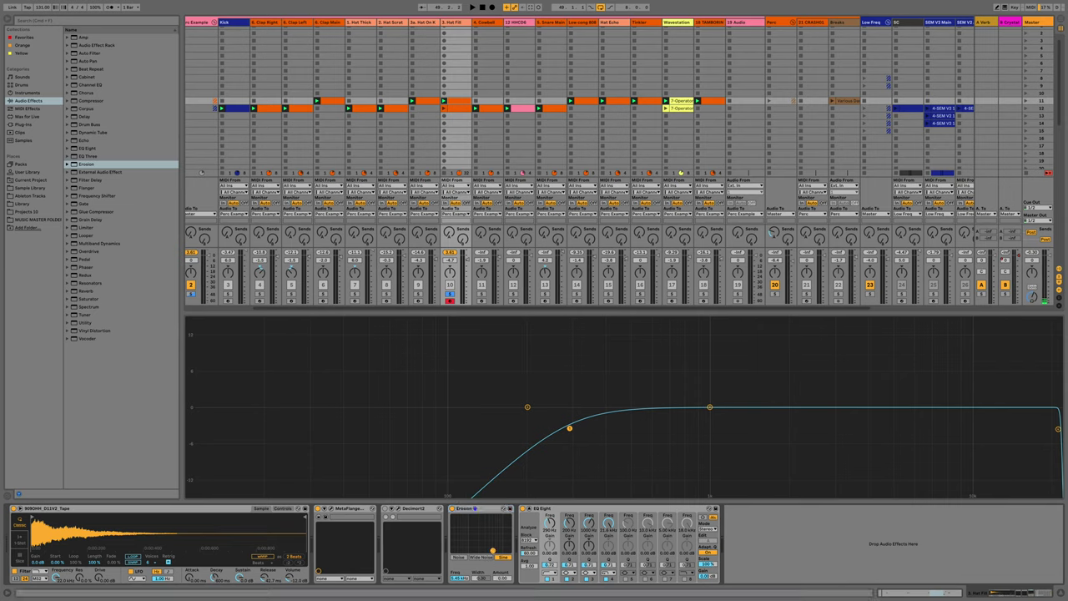
pyautogui.moveTo(491, 522); pyautogui.dragTo(503, 522)
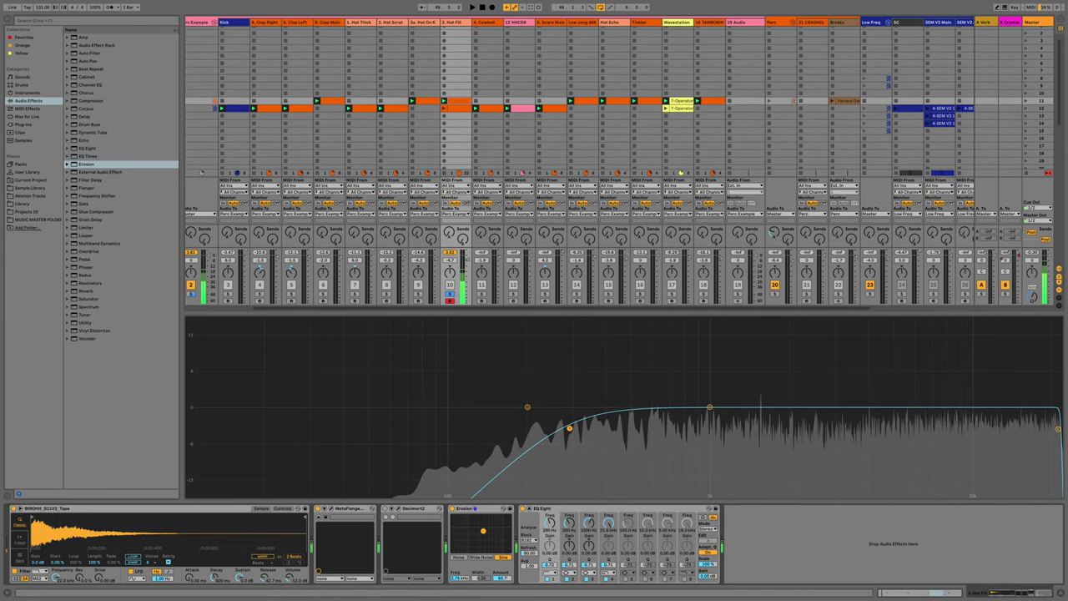
pyautogui.moveTo(502, 522); pyautogui.dragTo(496, 551)
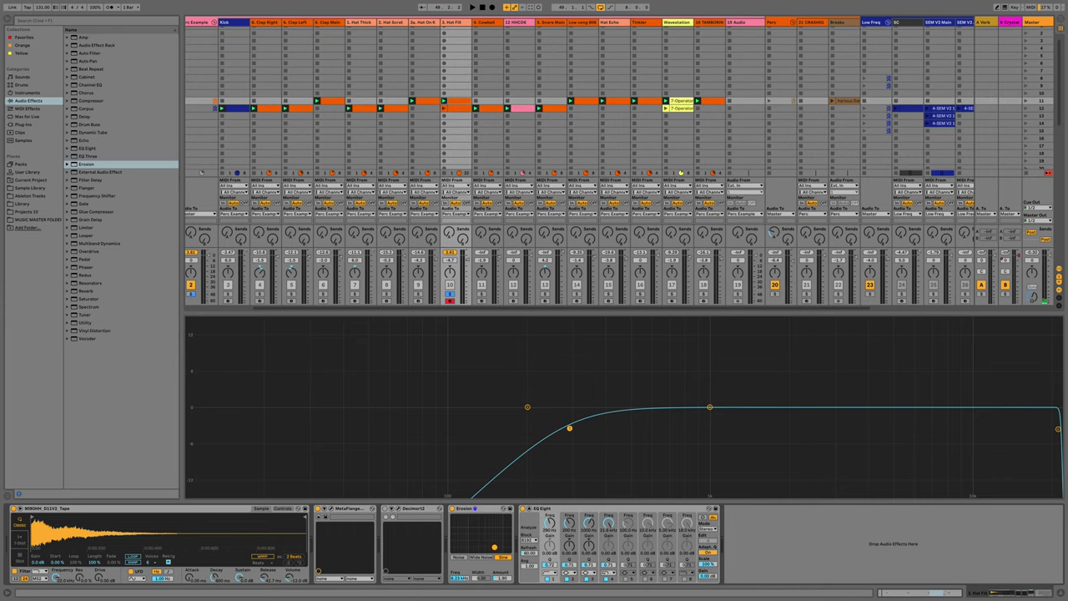
pyautogui.moveTo(494, 548)
pyautogui.mouseDown()
pyautogui.moveTo(494, 528)
pyautogui.moveTo(502, 545)
pyautogui.mouseUp()
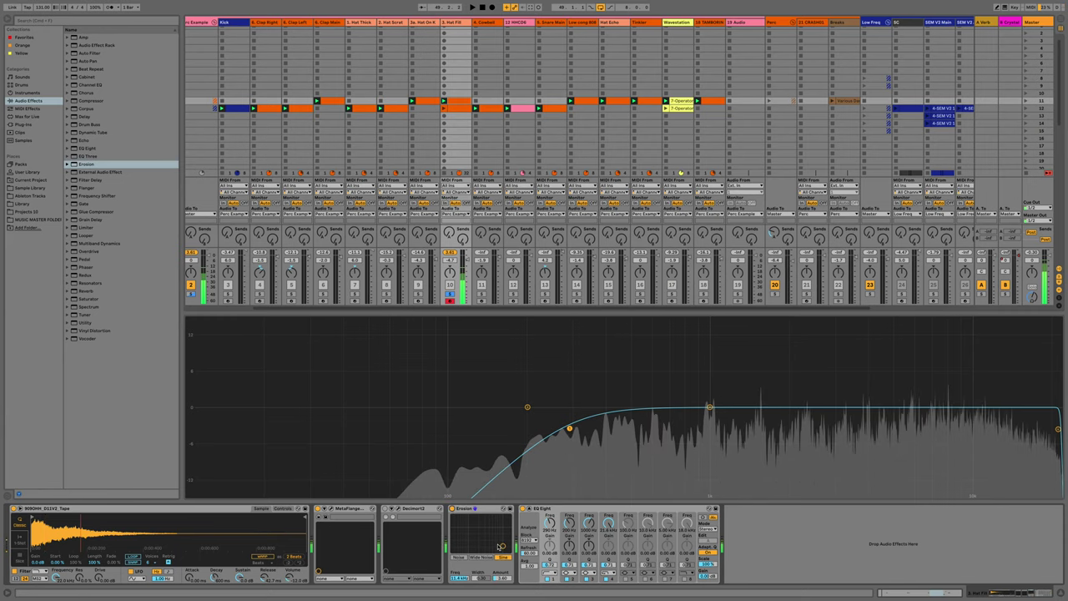
pyautogui.moveTo(500, 547); pyautogui.dragTo(495, 543)
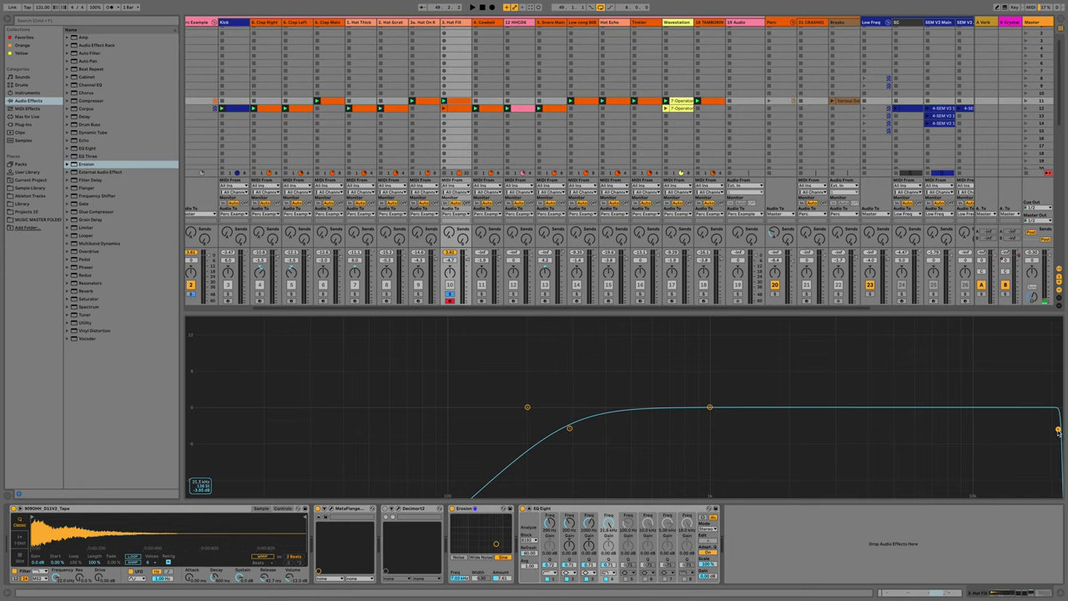
# Lower EQ Eight's high-cut slightly, then add Redux before EQ Eight.
pyautogui.moveTo(1057, 429); pyautogui.dragTo(1020, 429)
pyautogui.press('space')
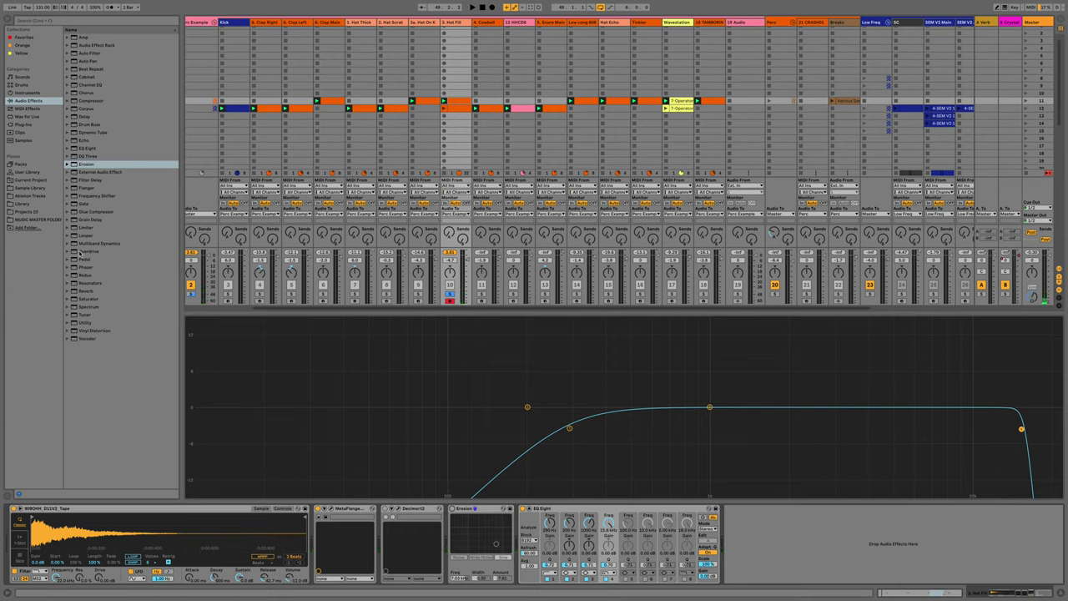
pyautogui.moveTo(78, 273); pyautogui.dragTo(523, 566)
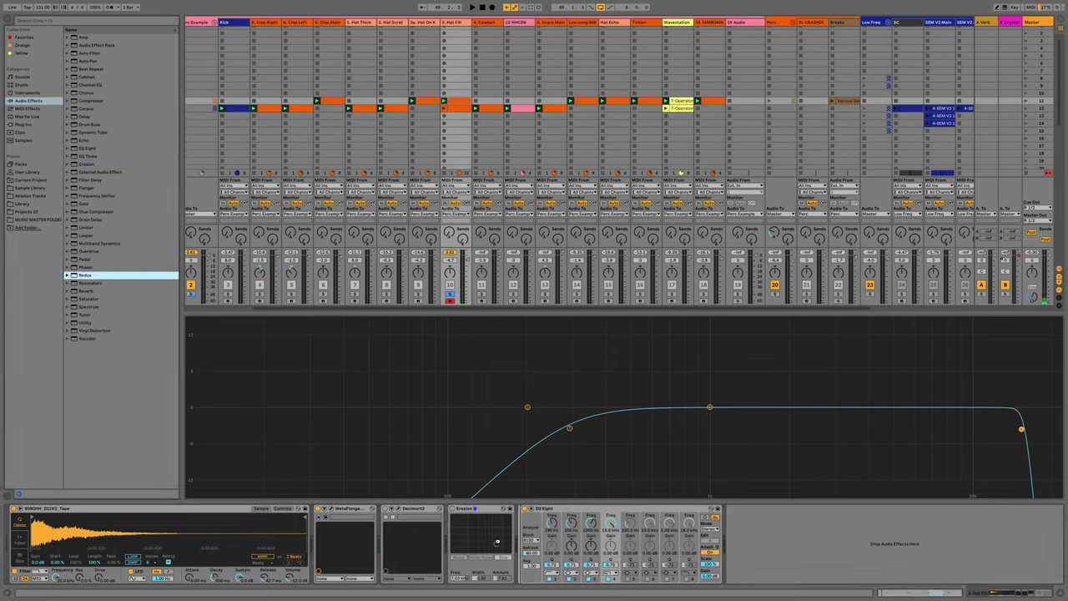
pyautogui.moveTo(580, 586); pyautogui.dragTo(553, 580)
# Switch Redux downsampling to Soft, then delete both the Redux and Erosion devices.
pyautogui.click(545, 571)
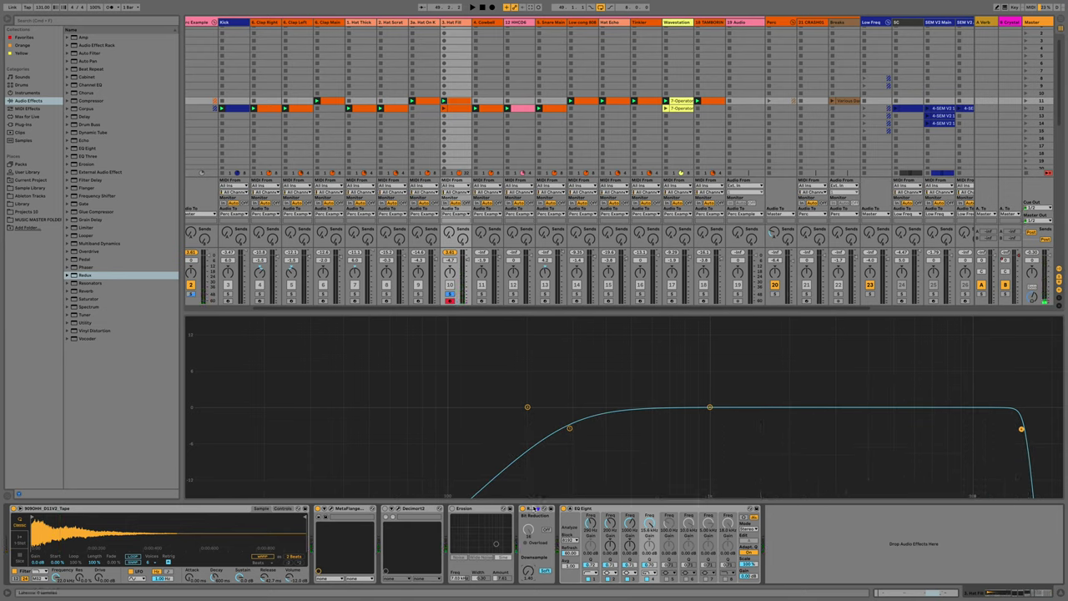
pyautogui.click(536, 508)
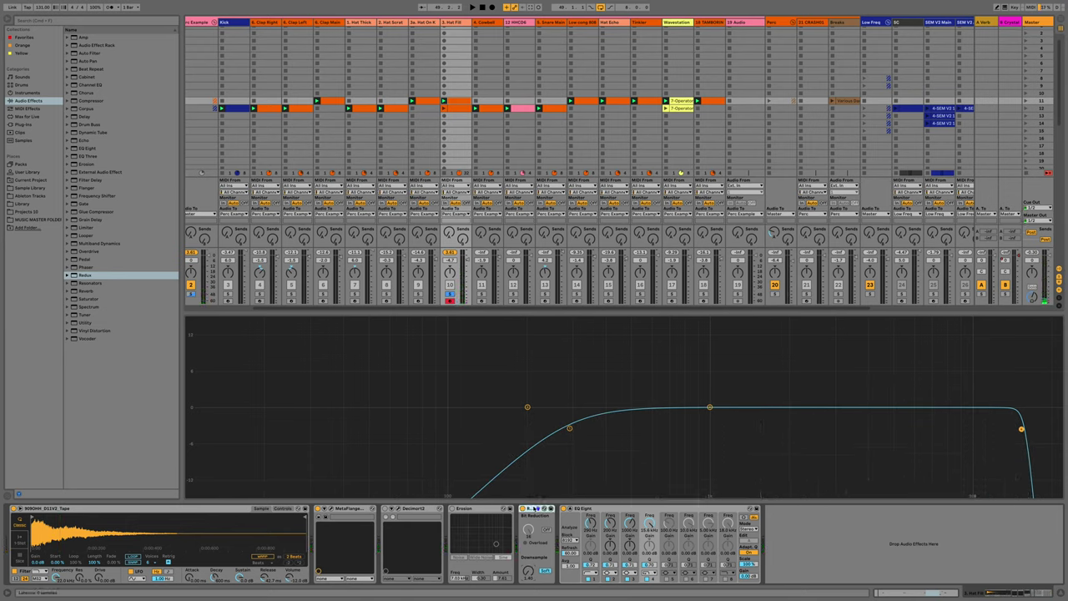
pyautogui.click(476, 510)
pyautogui.press('Delete')
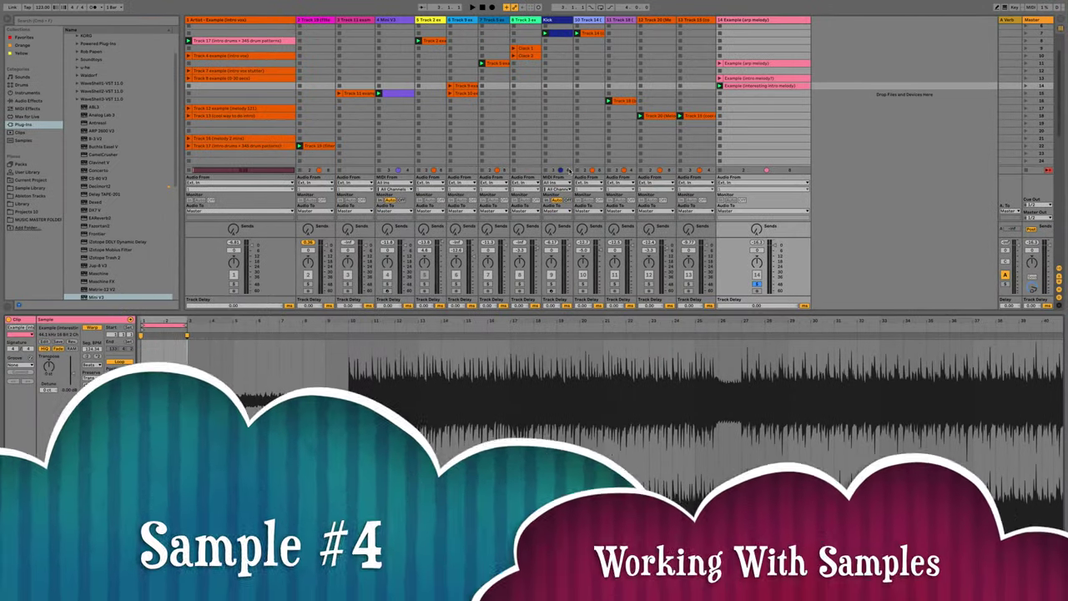
# Preview the arp melody and interesting intro melody clips with playback.
pyautogui.click(740, 65)
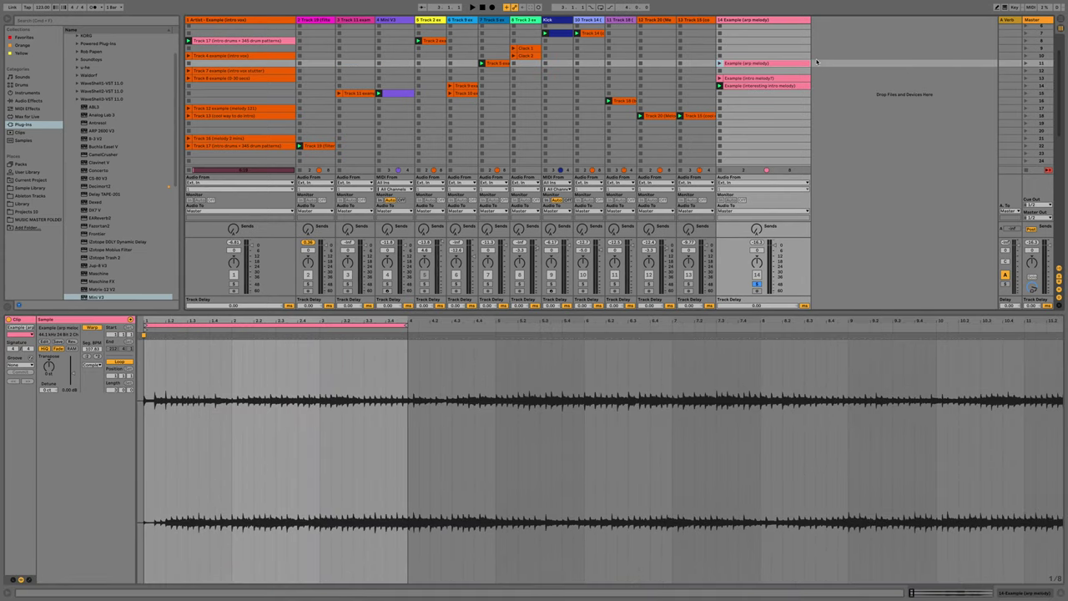
pyautogui.click(755, 86)
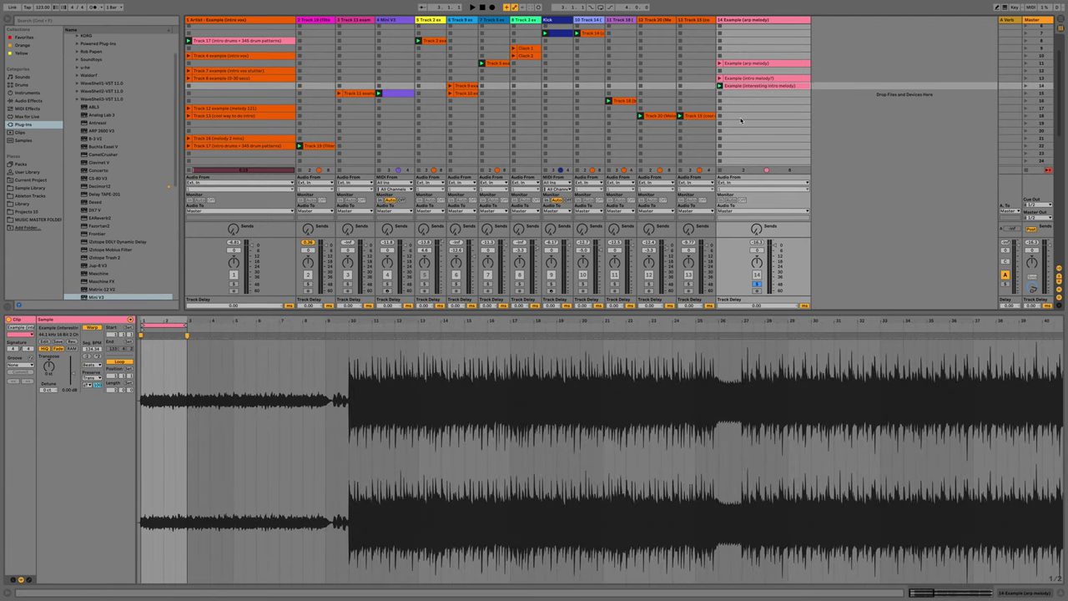
pyautogui.press('space')
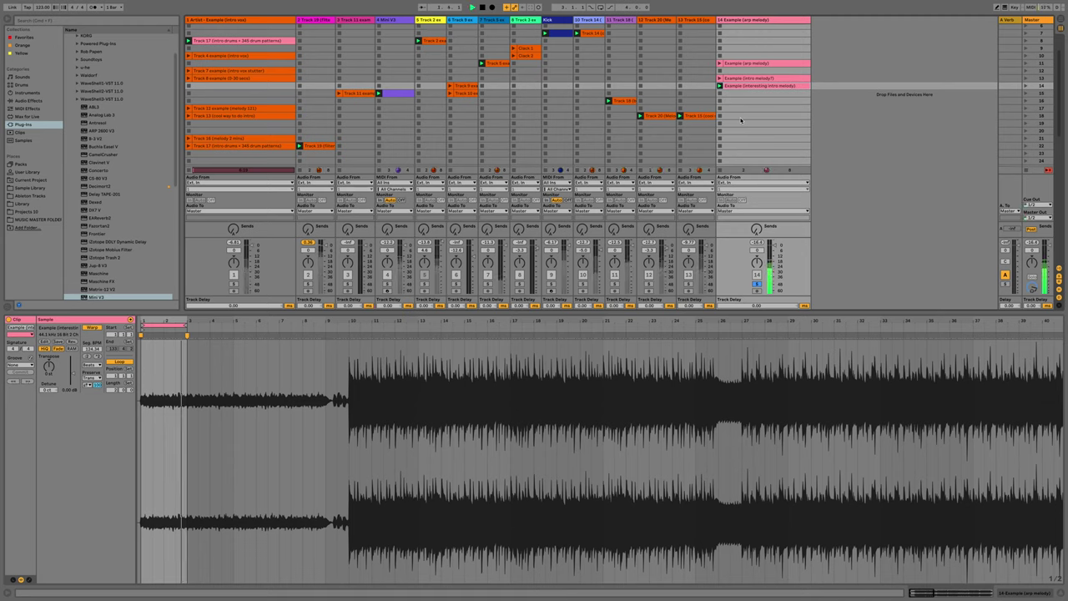
# Convert the intro melody's harmony into a new MIDI track, 15 Harmony.
pyautogui.rightClick(750, 86)
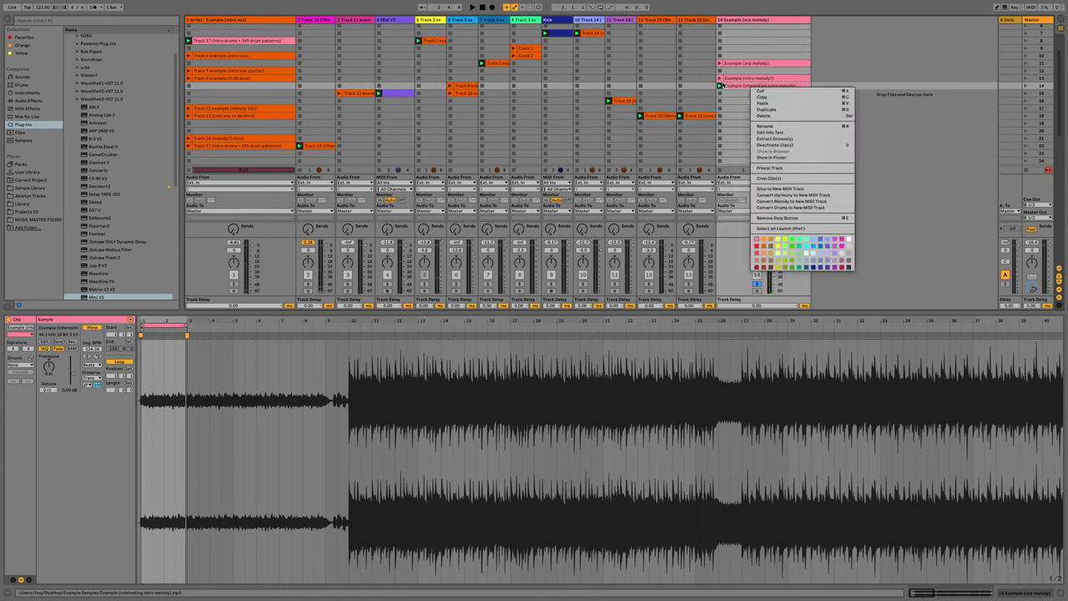
pyautogui.rightClick(171, 390)
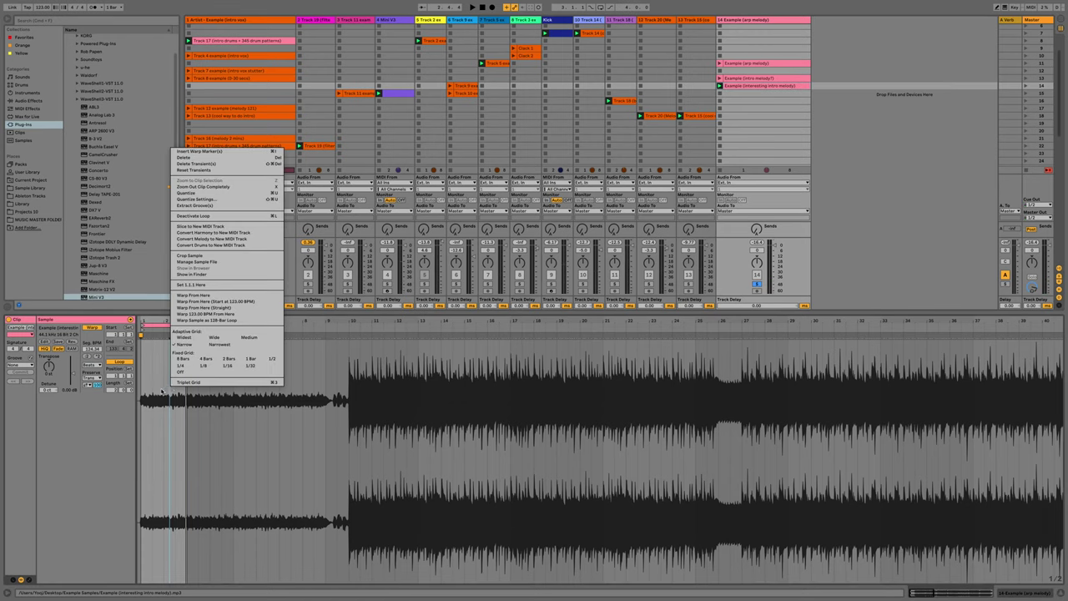
pyautogui.click(194, 233)
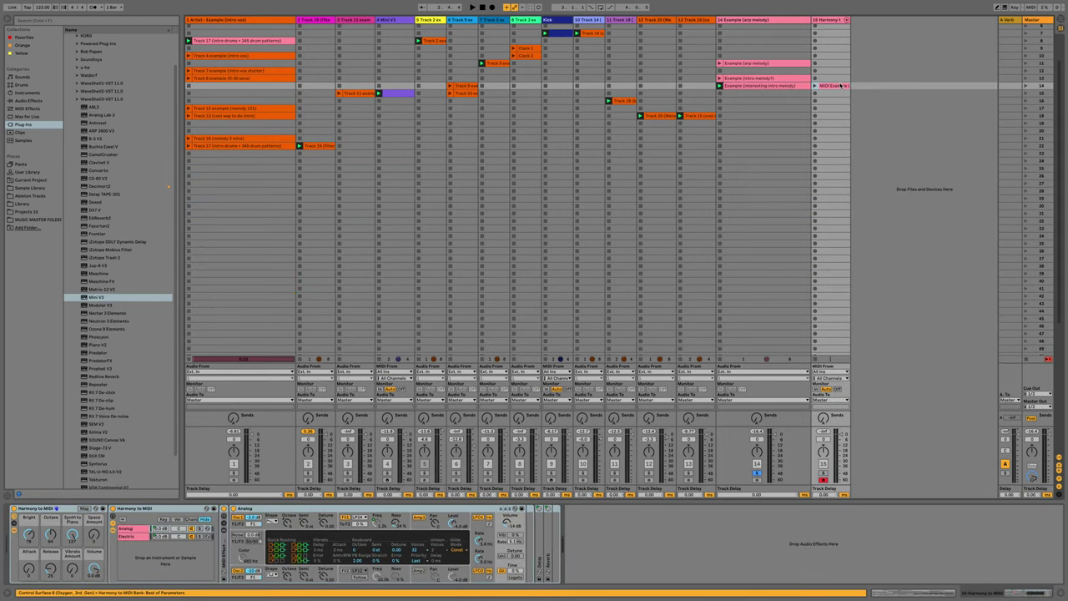
# Open the converted clip's notes, solo and arm track 15, and launch the clip.
pyautogui.doubleClick(841, 85)
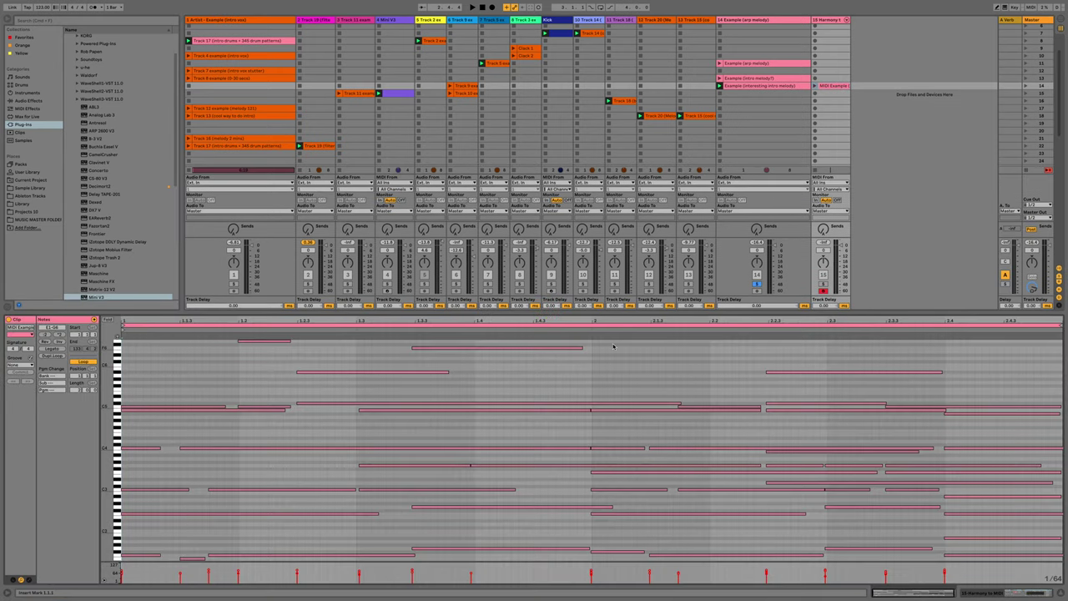
pyautogui.click(197, 377)
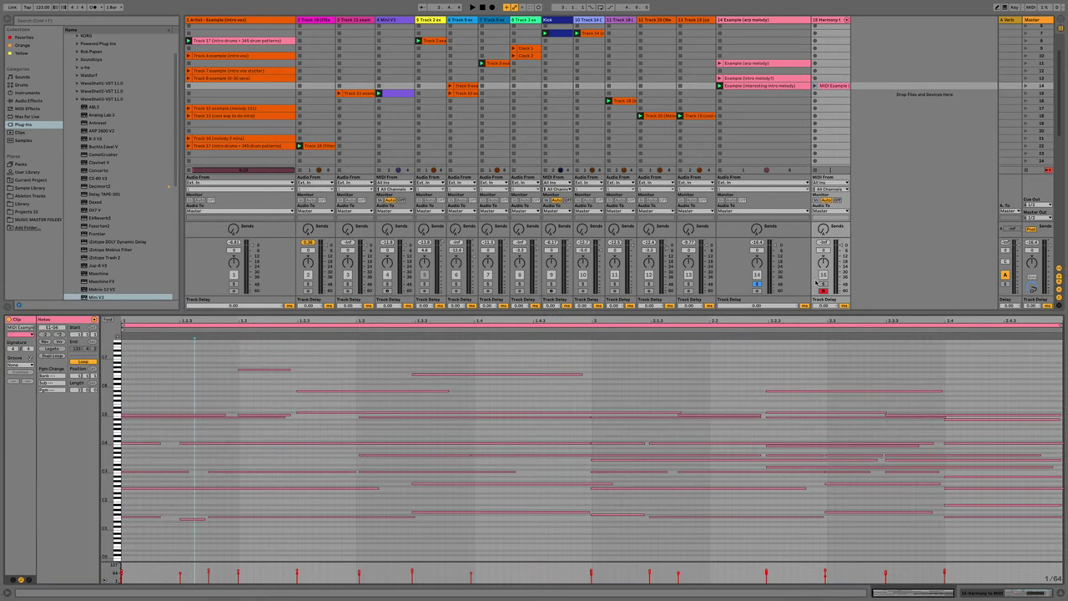
pyautogui.click(824, 284)
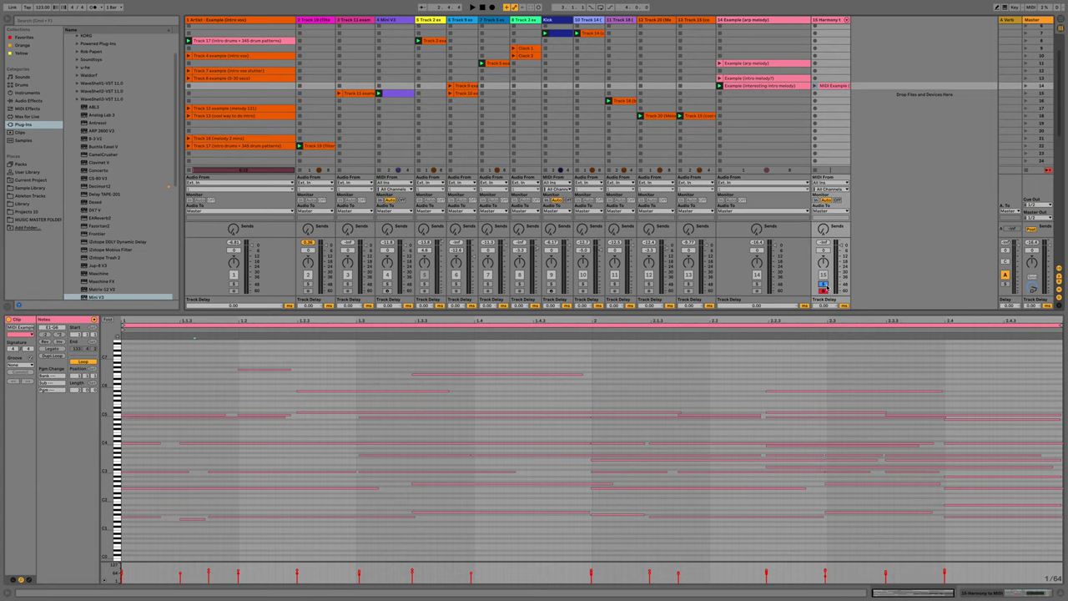
pyautogui.click(824, 290)
pyautogui.hotkey('shift', 'Tab')
pyautogui.hotkey('shift', 'Tab')
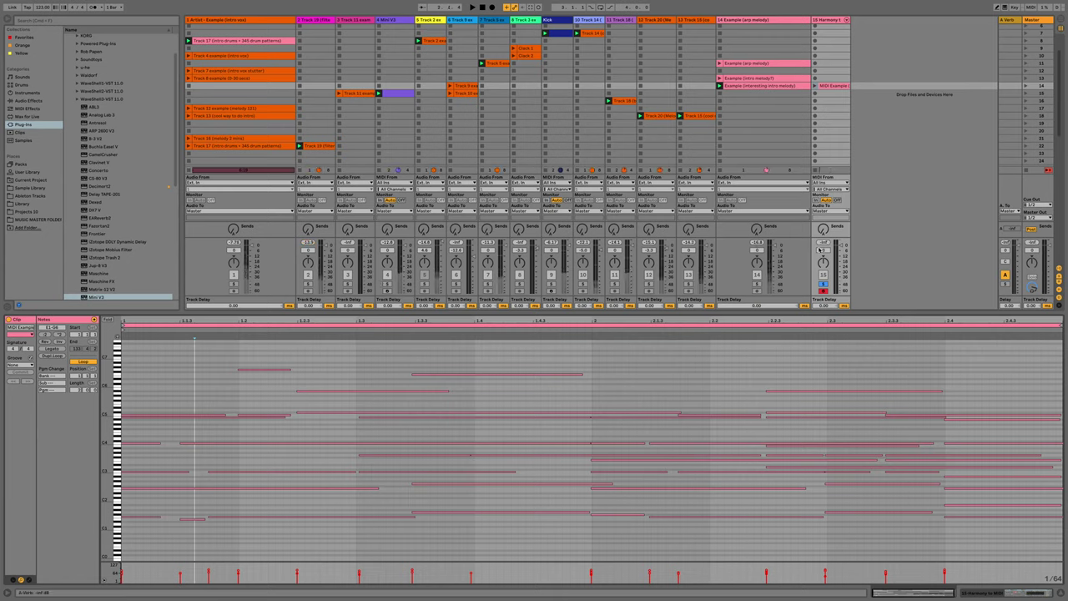
pyautogui.click(815, 85)
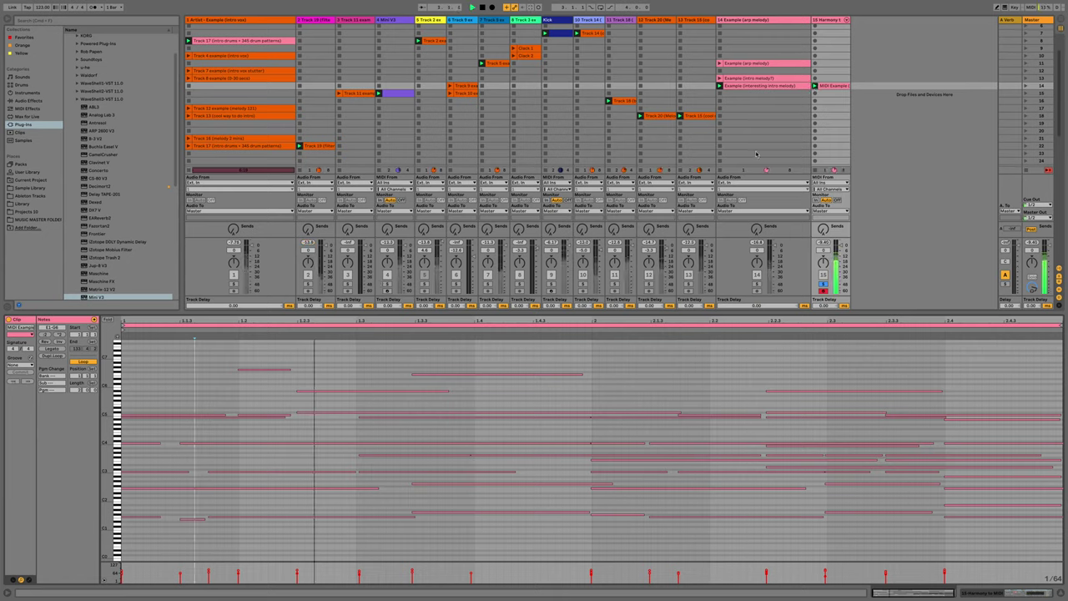
# Zoom the notes to fit, enlarge the MIDI editor, and play the clip.
pyautogui.click(613, 359)
pyautogui.hotkey('ctrl', 'a')
pyautogui.press('z')
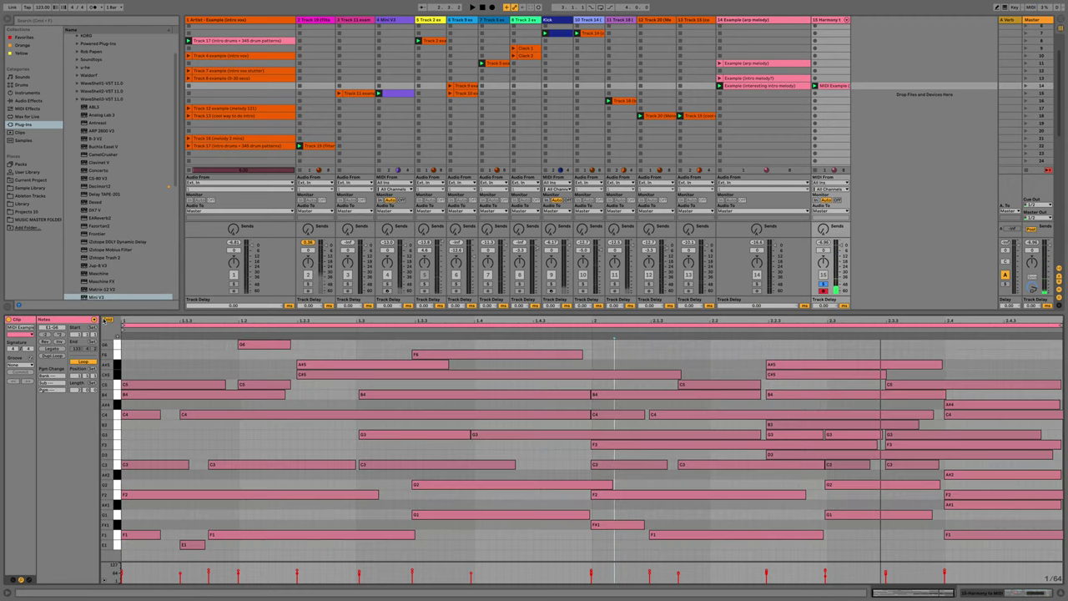
pyautogui.click(333, 359)
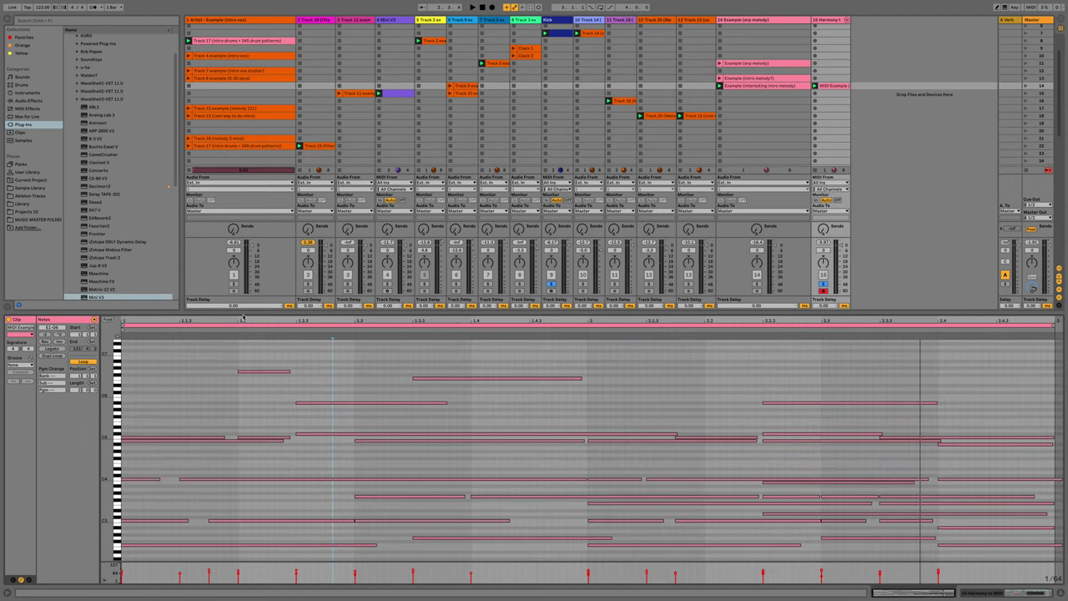
pyautogui.moveTo(243, 316); pyautogui.dragTo(250, 185)
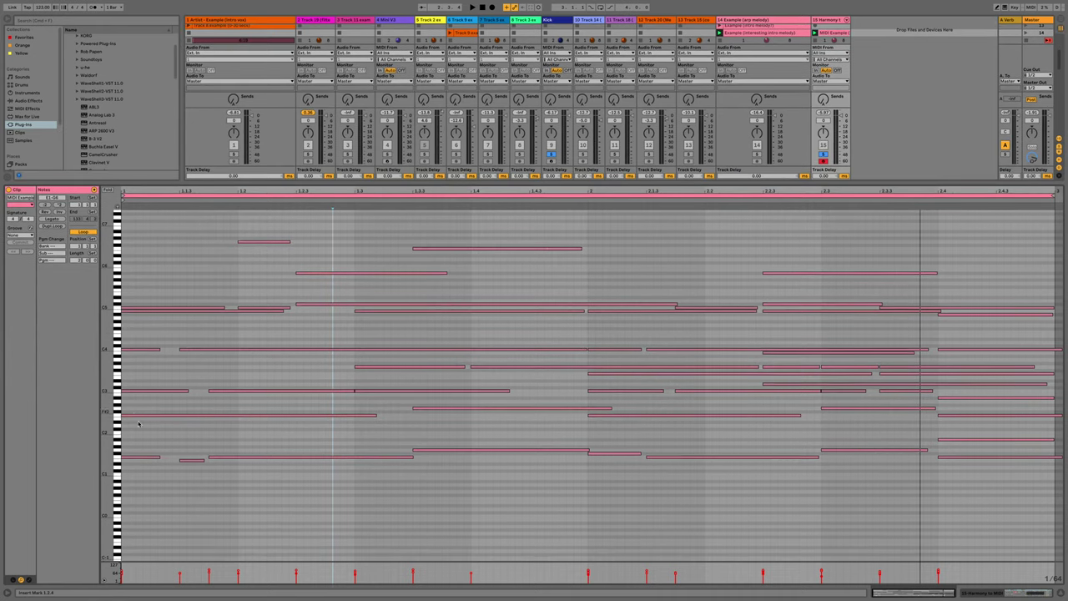
pyautogui.press('space')
# Delete the highest notes across the clip and give the clip slots more room.
pyautogui.moveTo(251, 226); pyautogui.dragTo(810, 285)
pyautogui.press('Delete')
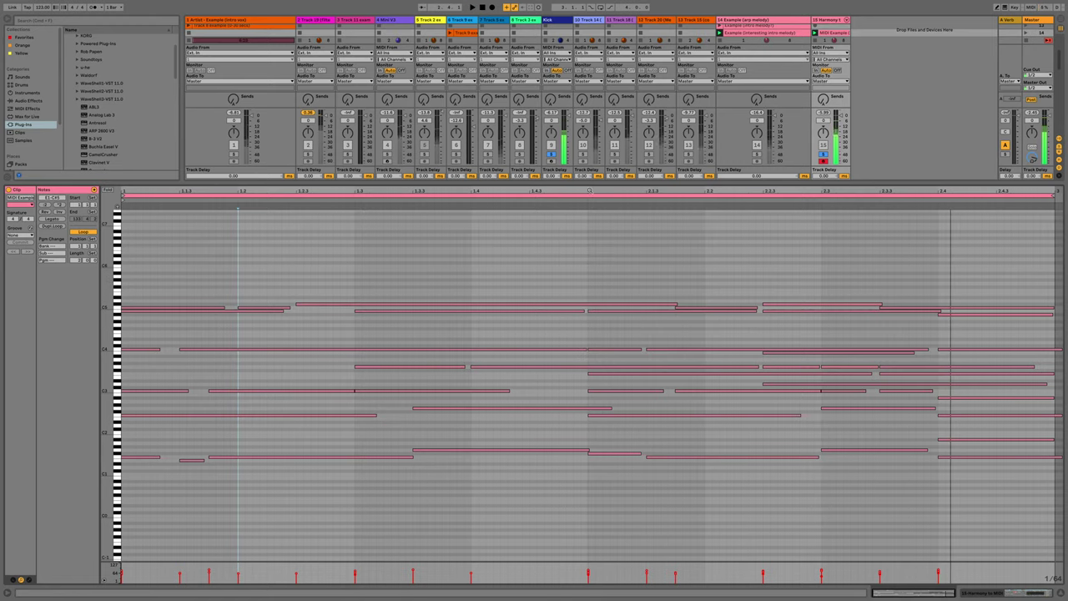
pyautogui.moveTo(590, 189); pyautogui.dragTo(582, 409)
pyautogui.scroll(5, 469, 150)
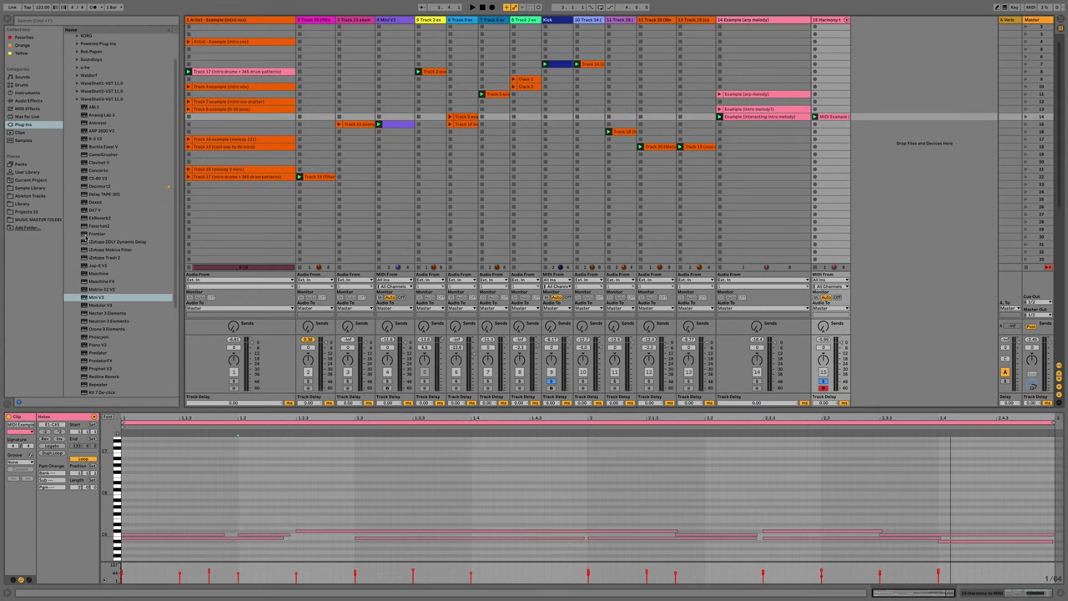
# Load the Mini V3 instrument onto the converted MIDI track 15.
pyautogui.hotkey('shift', 'Tab')
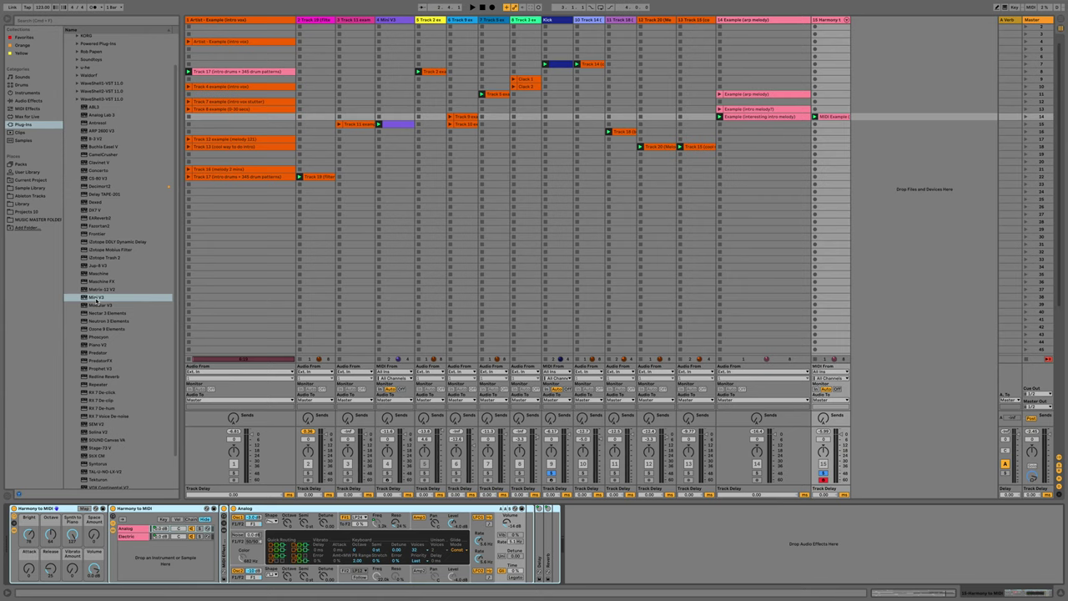
pyautogui.click(97, 299)
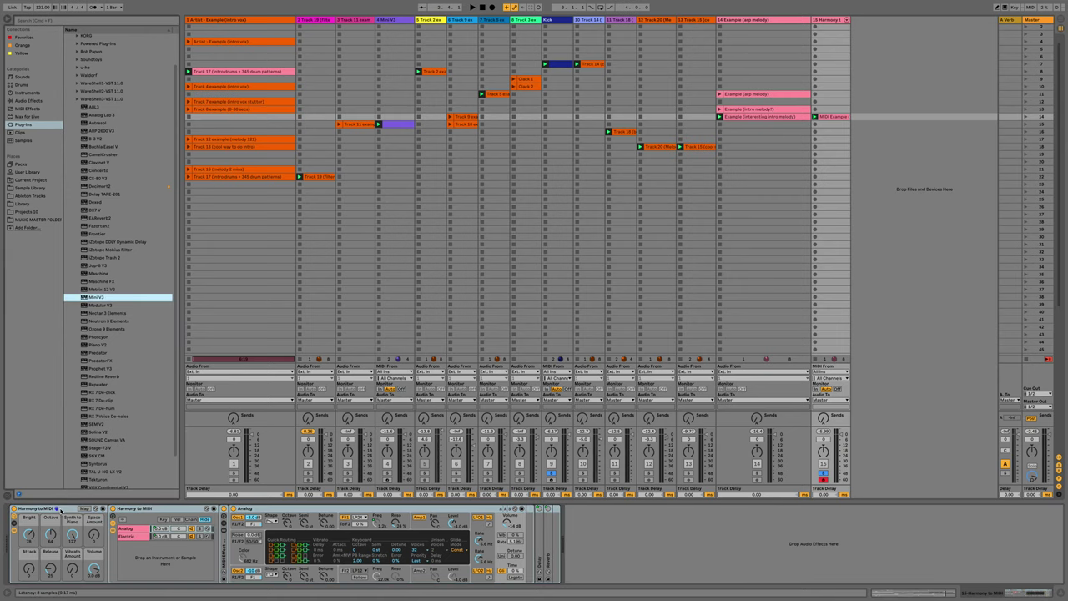
pyautogui.press('Return')
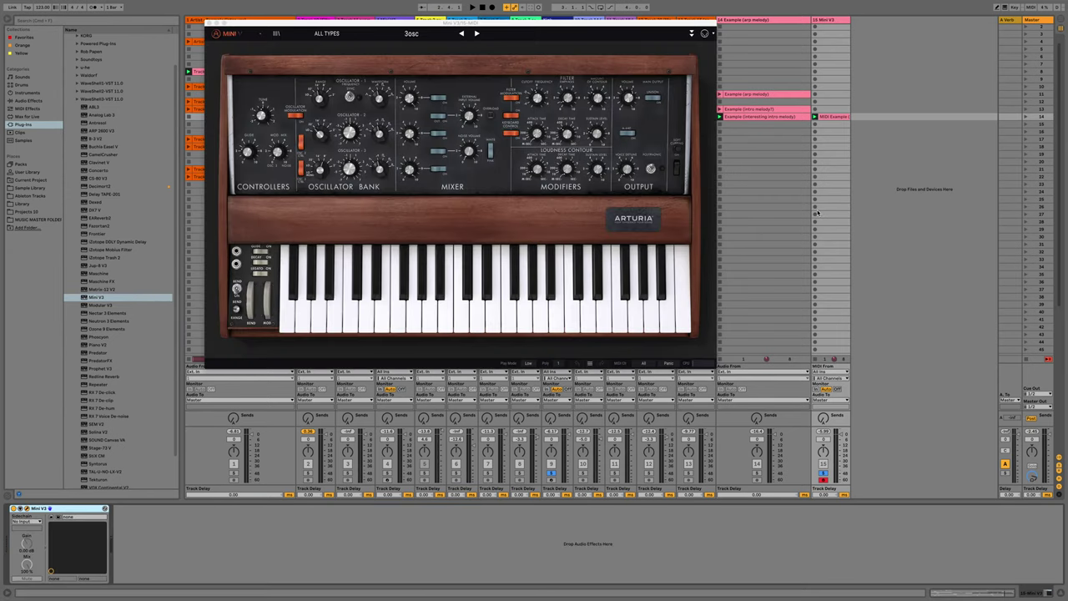
# Pick the Wurly keys preset, then step to the We Were Young preset.
pyautogui.click(327, 35)
pyautogui.moveTo(338, 95)
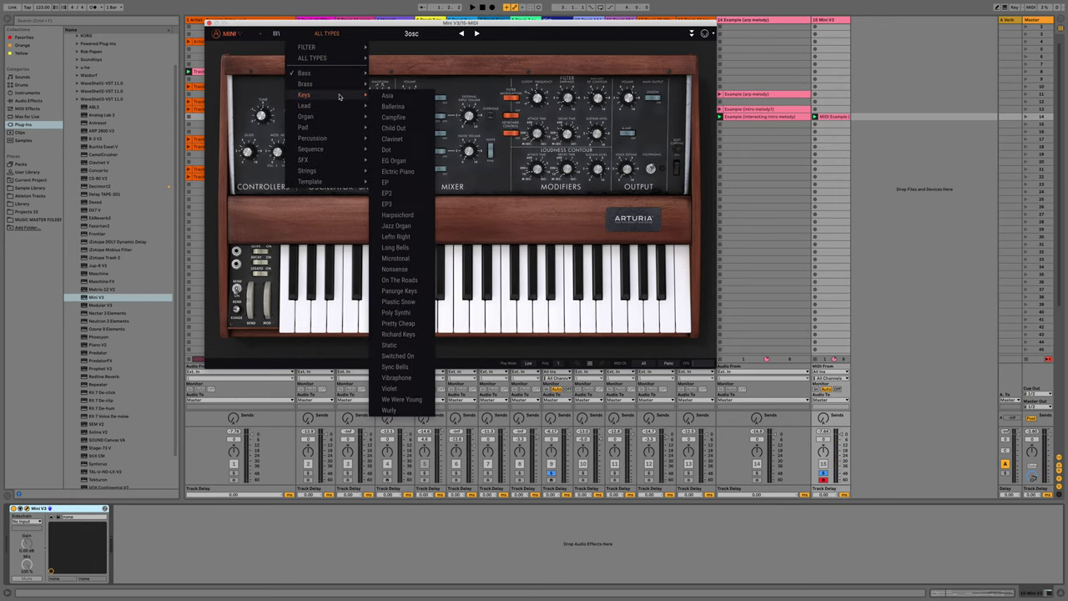
pyautogui.click(400, 410)
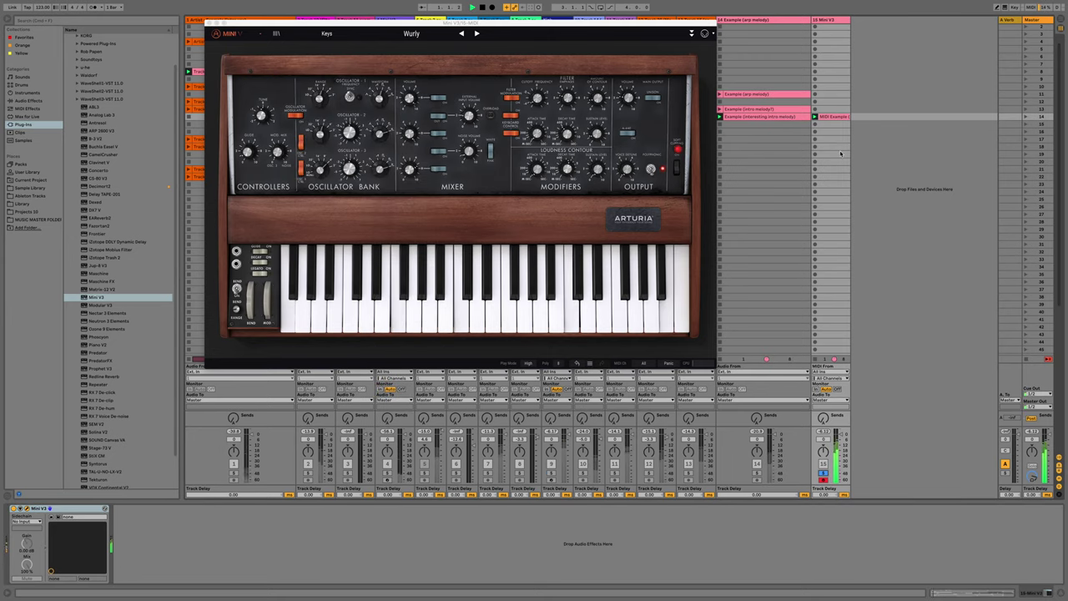
pyautogui.hotkey('shift', 'Tab')
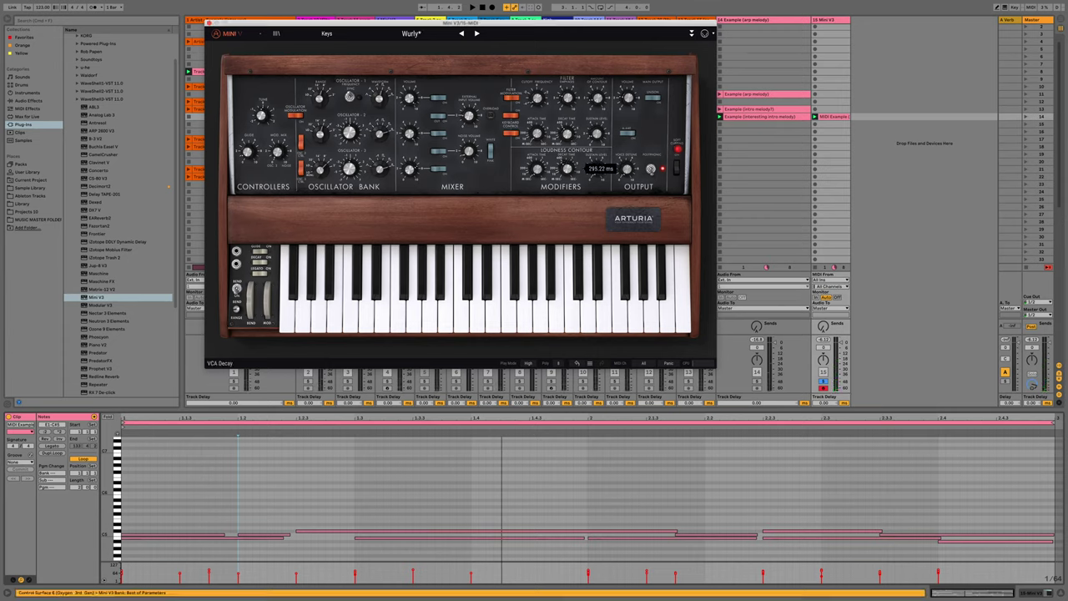
pyautogui.click(461, 34)
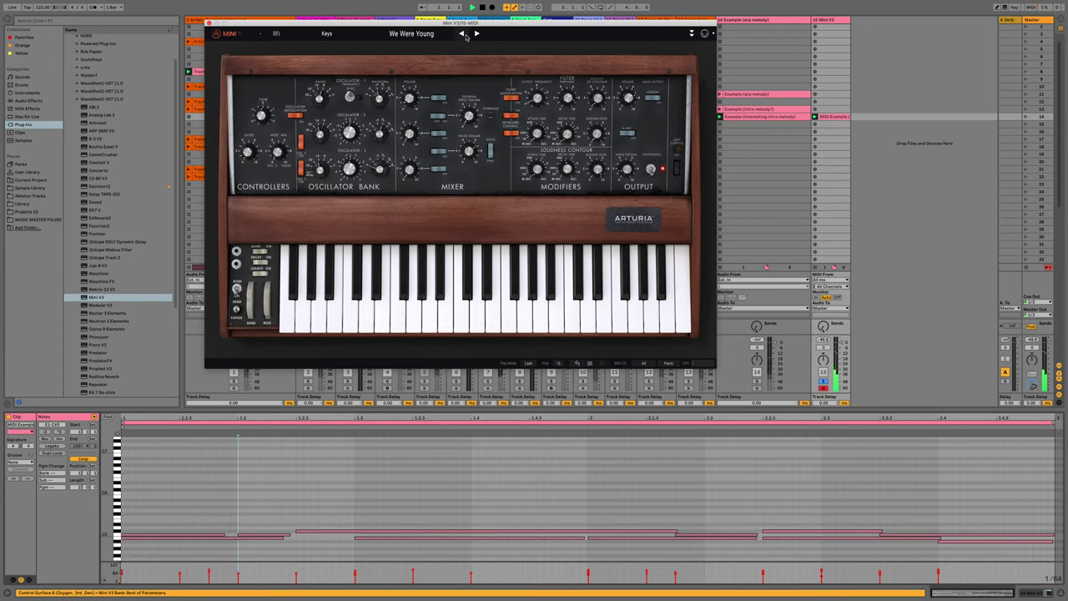
# Adjust the VCA Decay and Sustain on the We Were Young preset.
pyautogui.moveTo(597, 170); pyautogui.dragTo(597, 166)
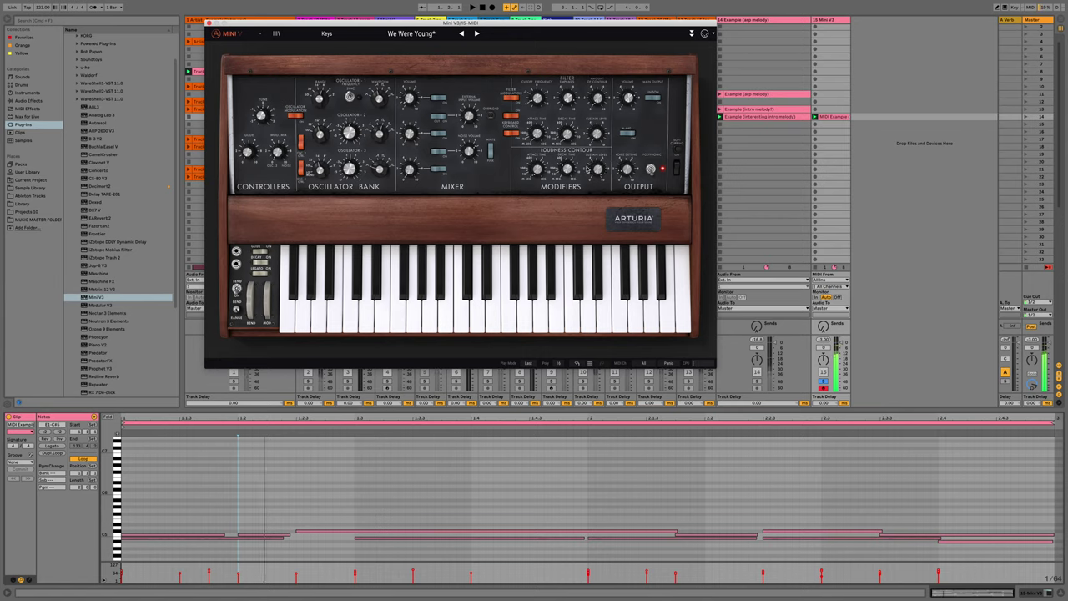
pyautogui.moveTo(628, 170); pyautogui.dragTo(627, 175)
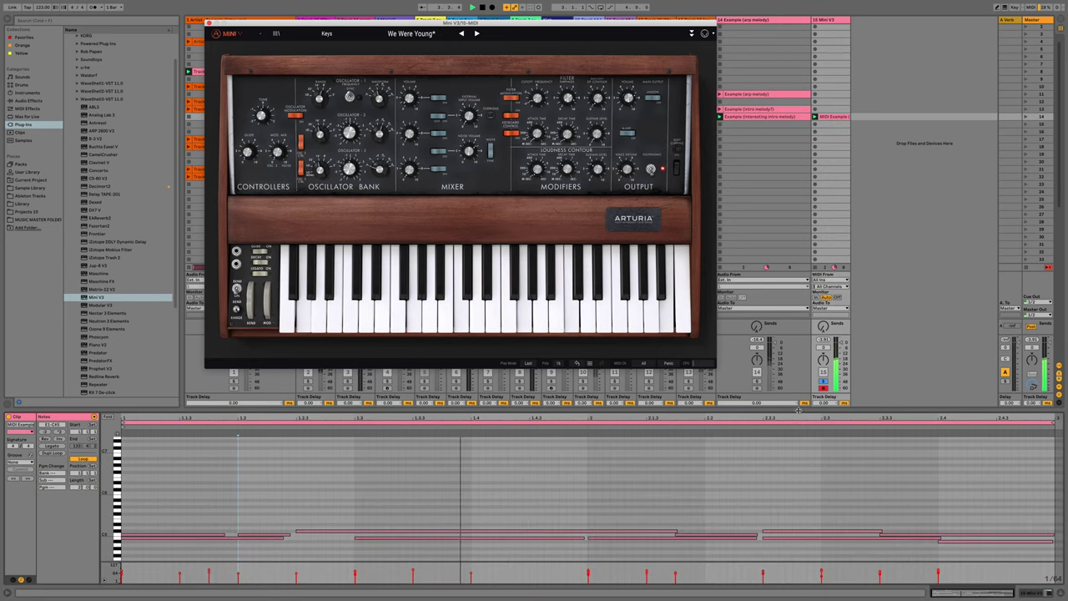
pyautogui.hotkey('shift', 'Tab')
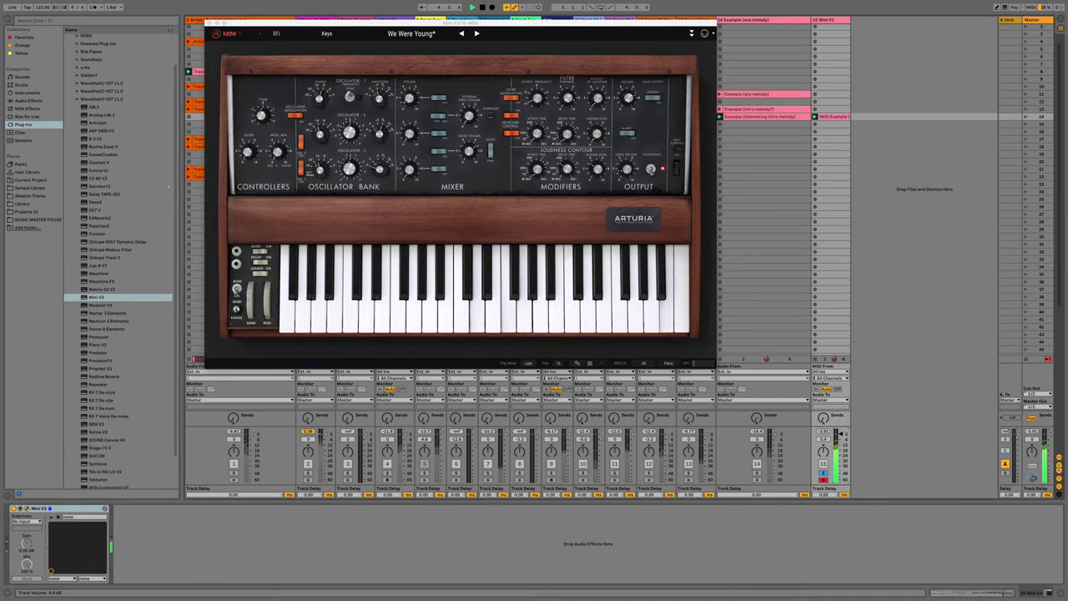
pyautogui.hotkey('shift', 'Tab')
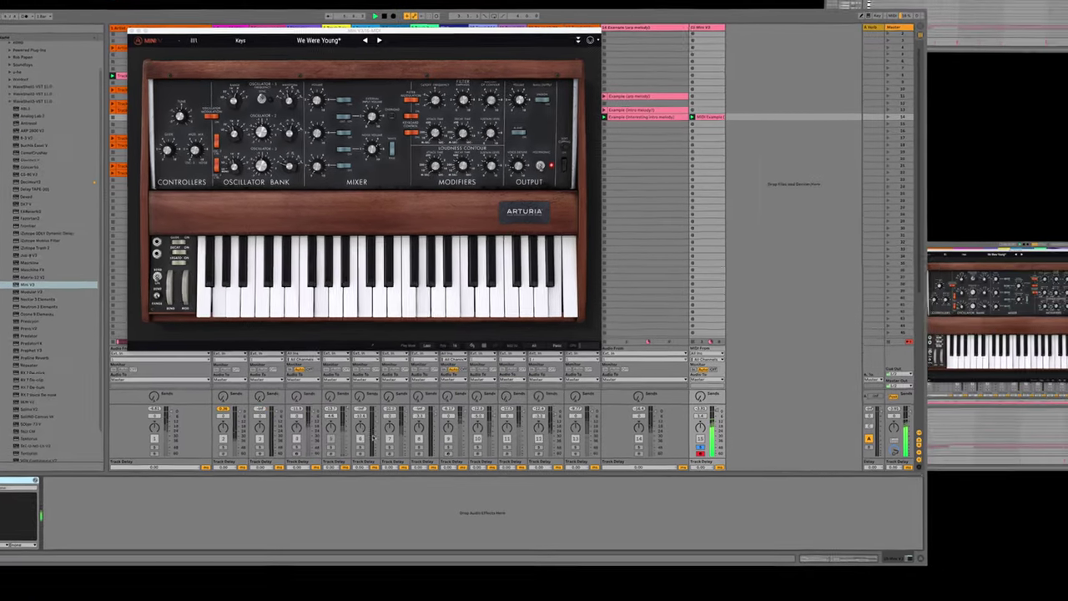